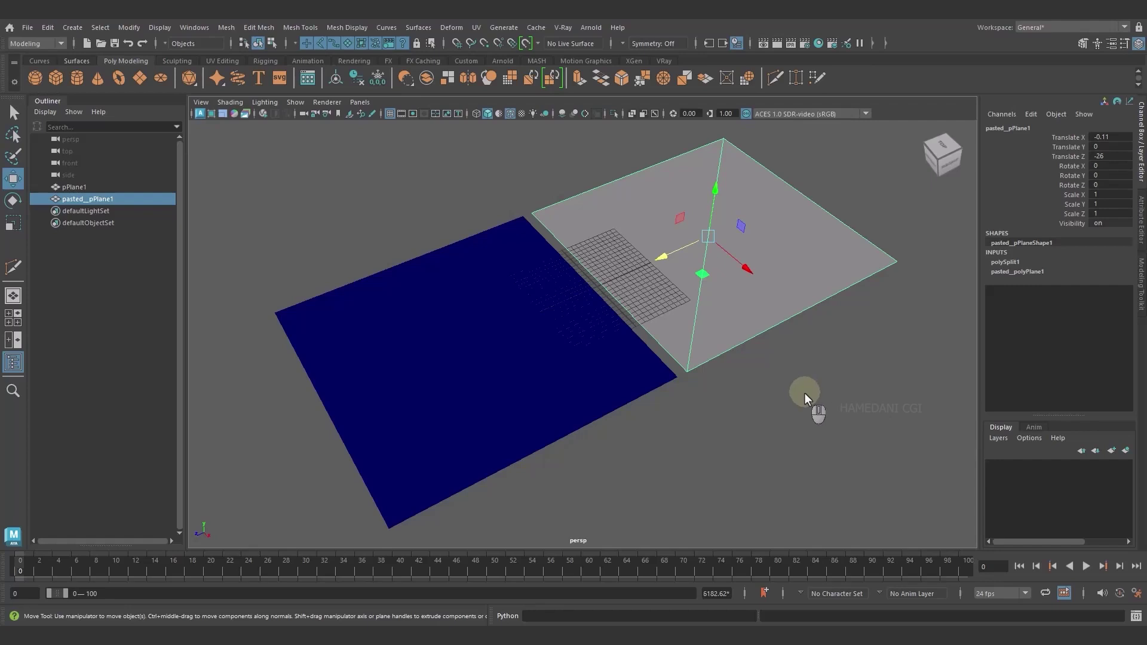
Examine the mesh density of the pPlane1 plane and compare it with the pasted__pPlane1 plane
alt+middle_drag(800, 381, 802, 385)
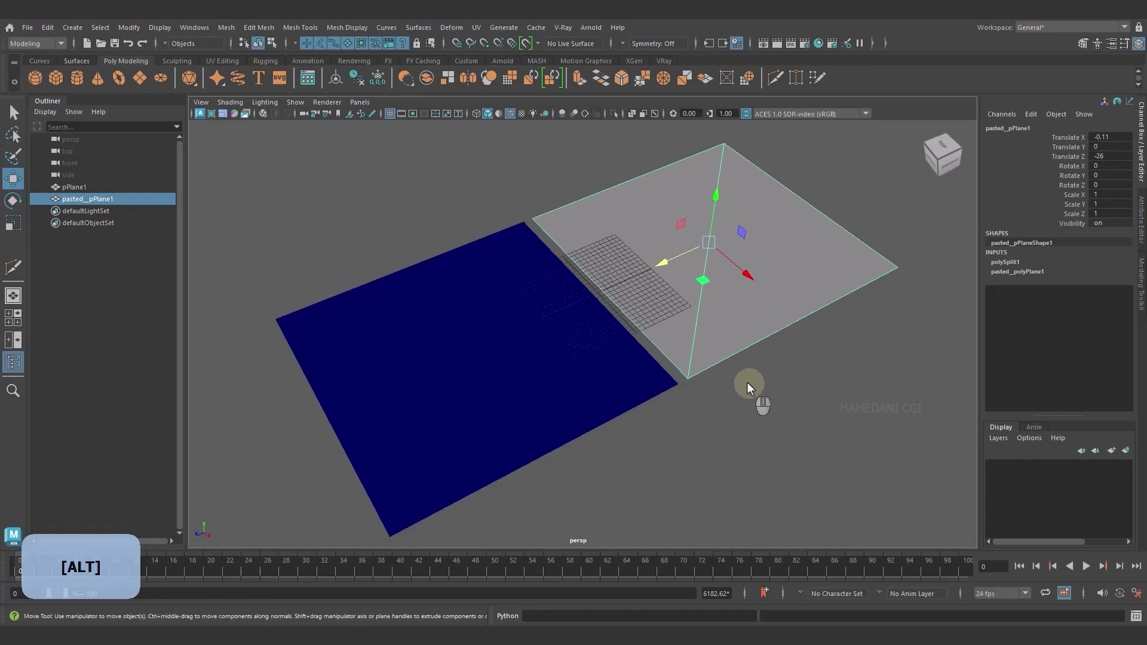
click(527, 377)
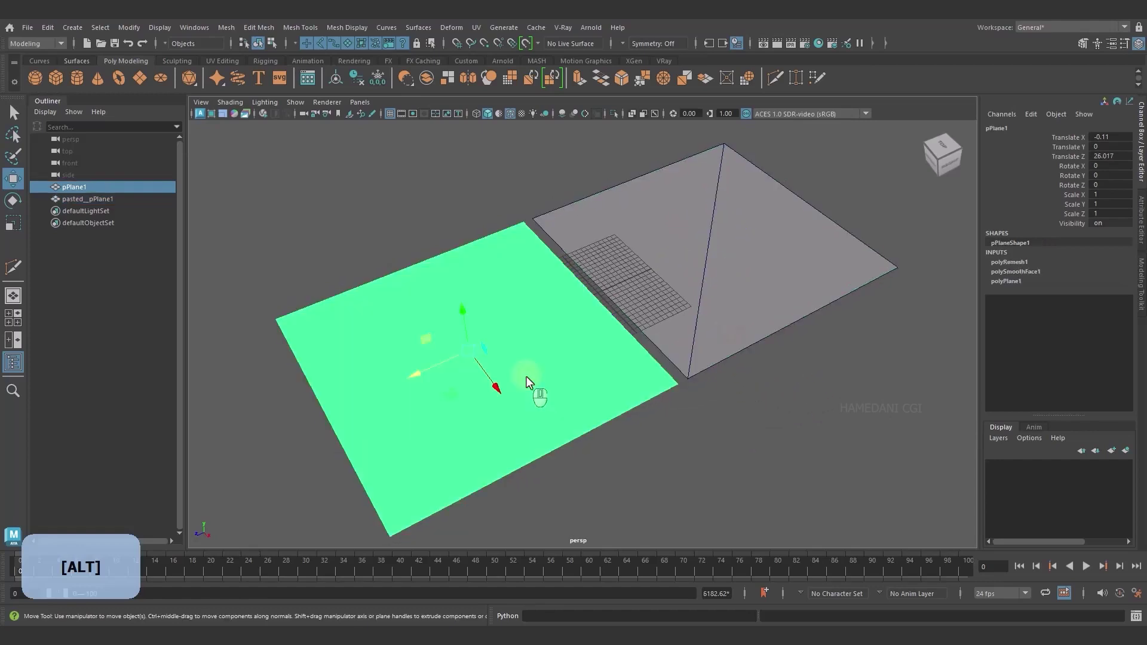
click(697, 294)
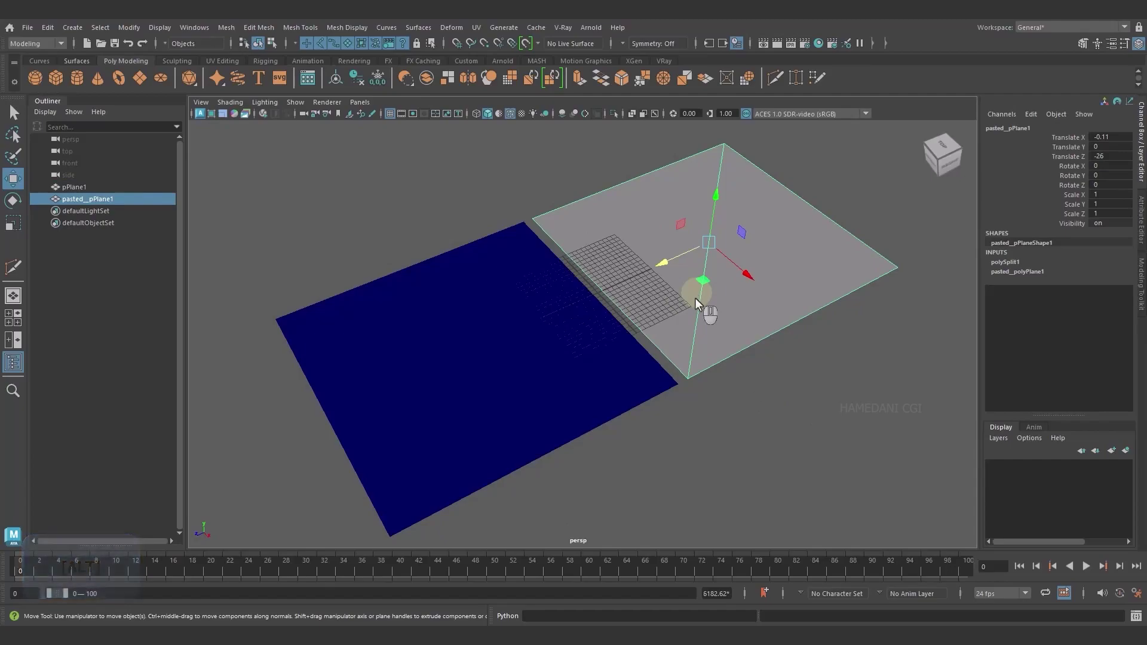
click(561, 358)
scroll(566, 373, up, 5)
scroll(566, 373, up, 4)
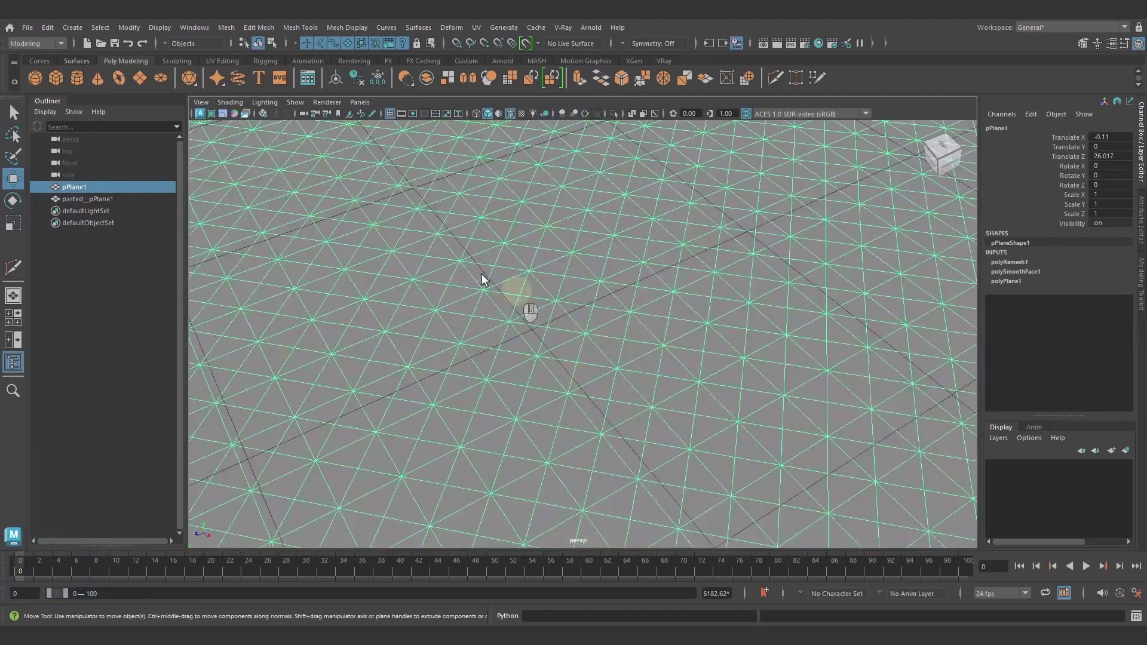
scroll(614, 304, down, 10)
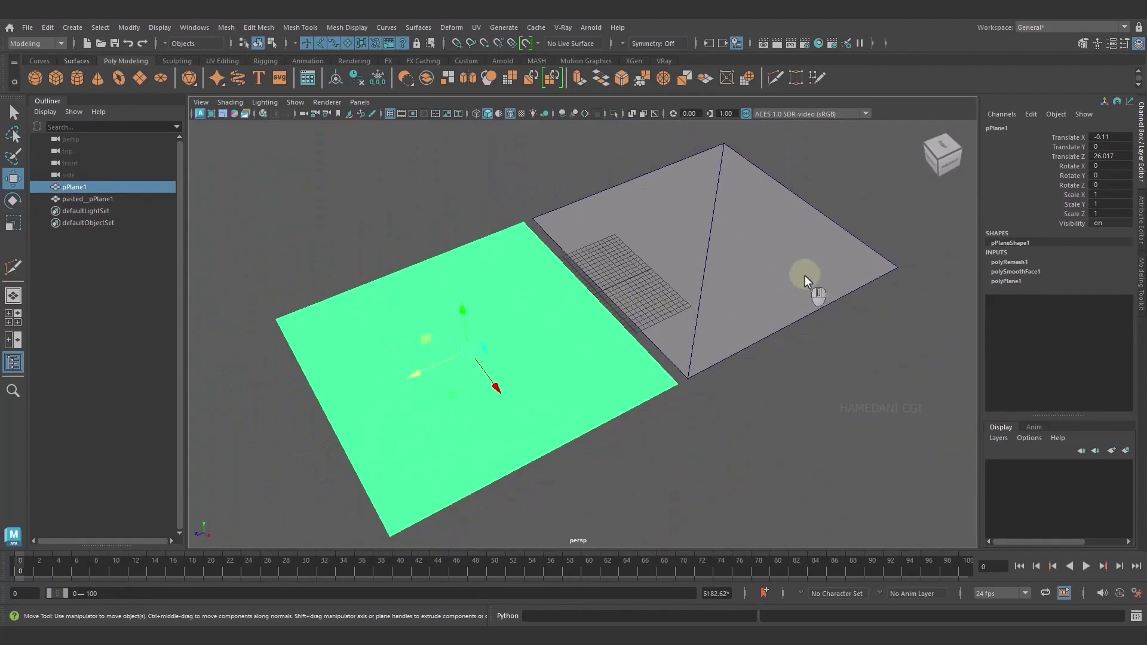
scroll(811, 274, up, 2)
alt+drag(811, 274, 744, 249)
click(751, 262)
click(403, 407)
click(690, 269)
click(407, 415)
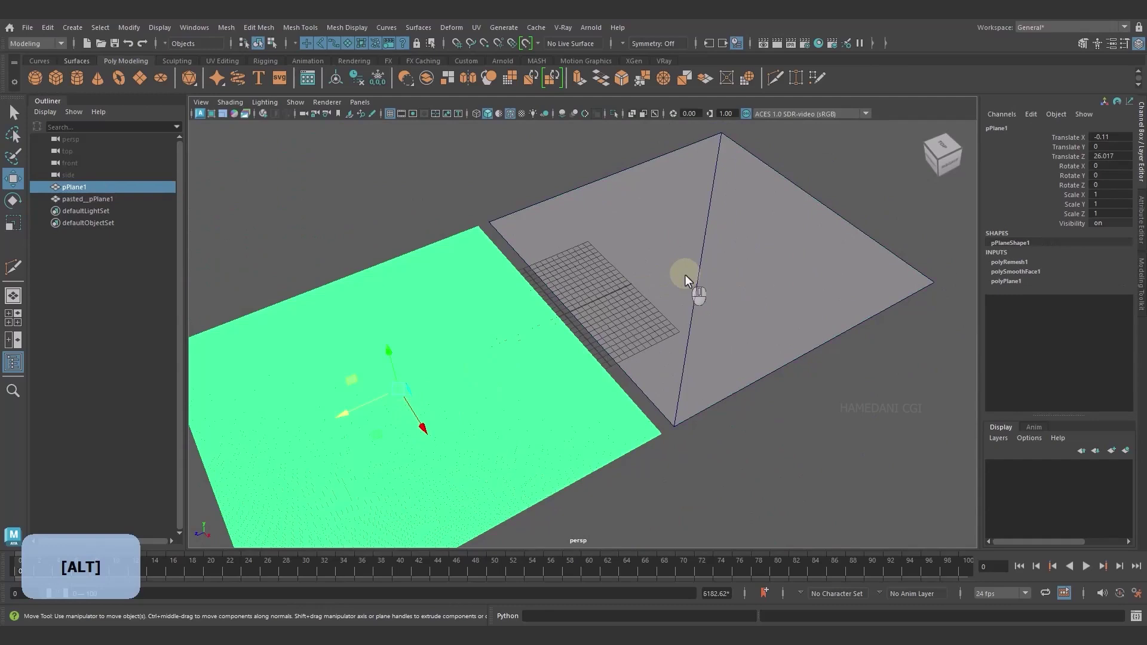
click(685, 274)
click(385, 405)
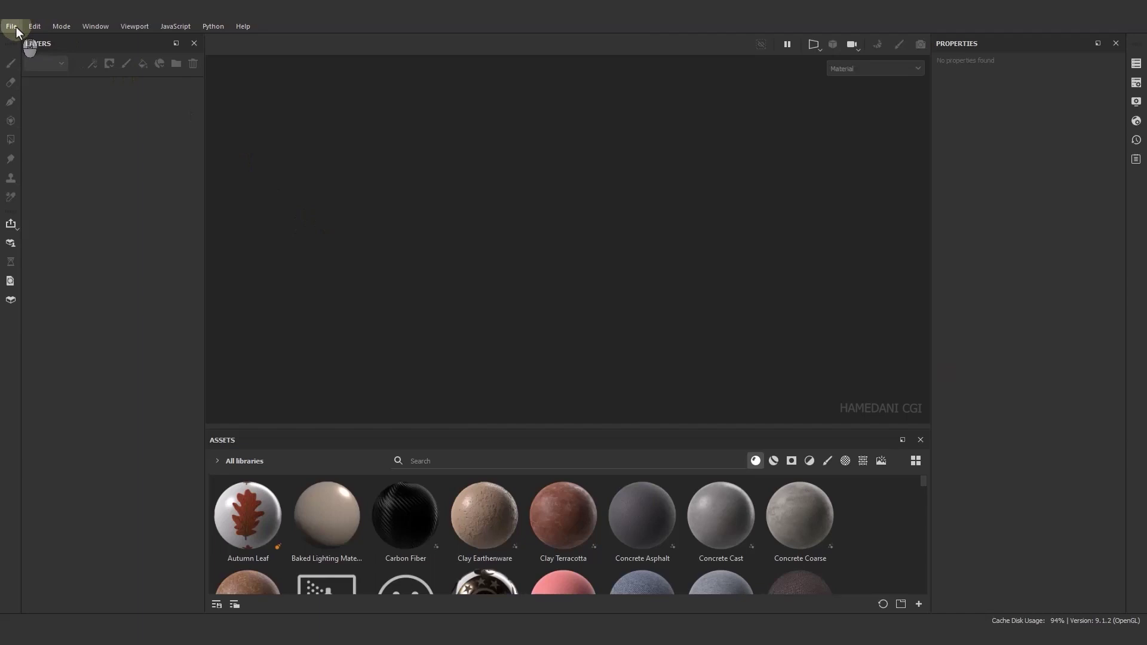
Switch to Substance 3D Painter, start a new project and delete Export_Low.obj from the Desktop while browsing for the mesh
click(12, 26)
click(46, 48)
click(11, 26)
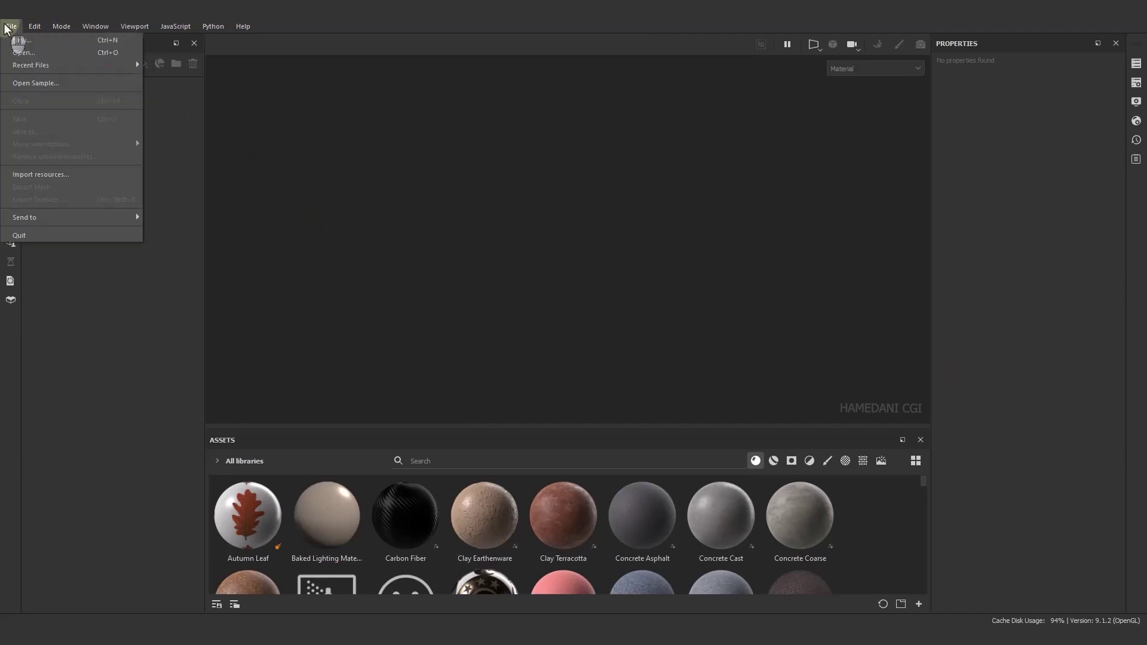
click(61, 47)
click(706, 187)
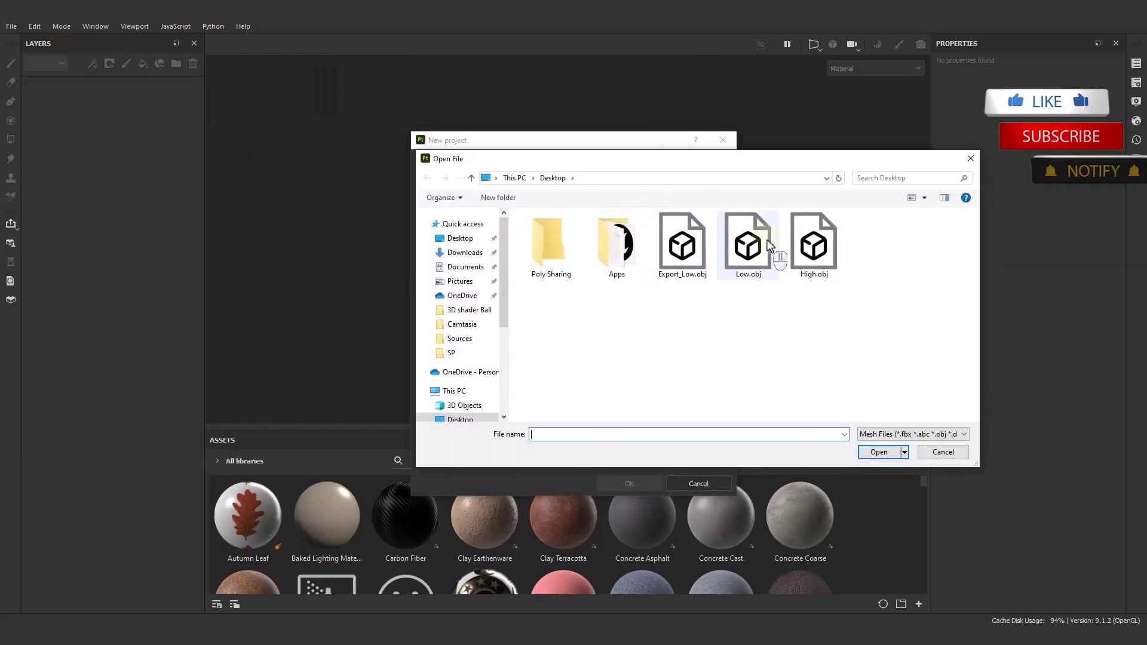
click(690, 250)
key(Delete)
Create the new project with High.obj as its mesh, keeping the default project settings
click(745, 242)
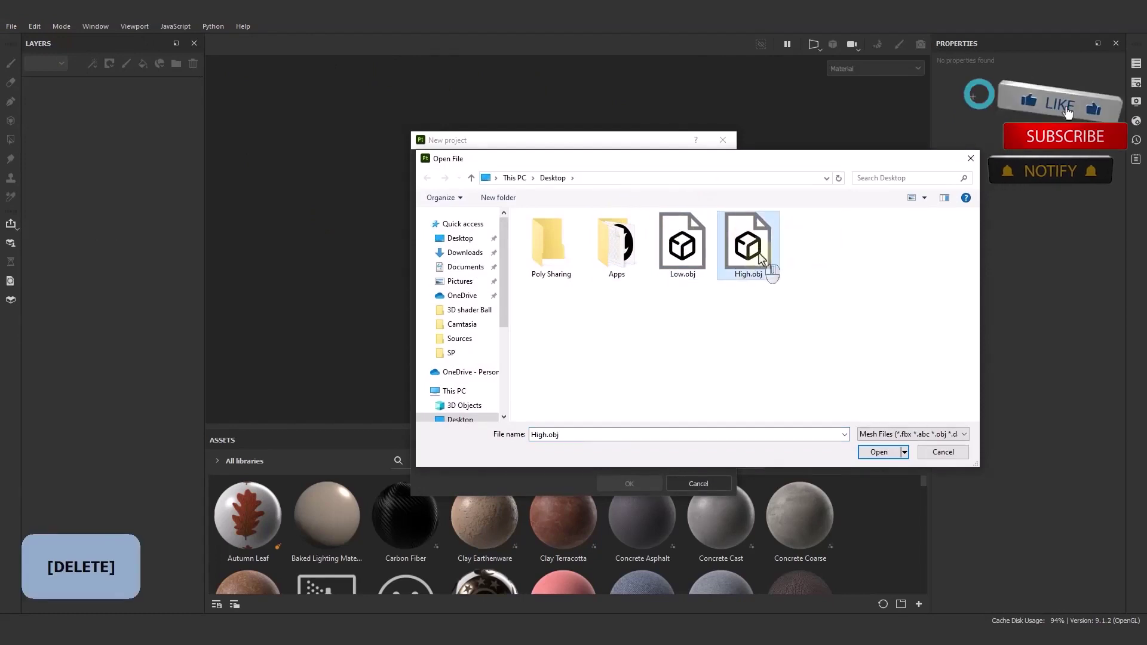
click(879, 452)
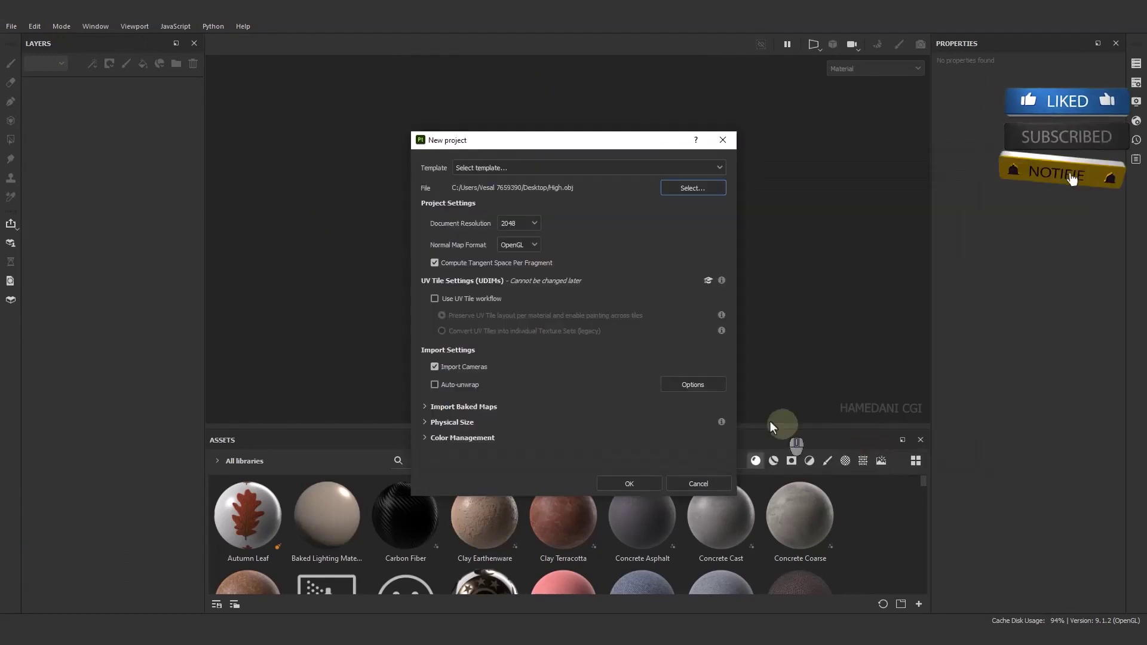
click(629, 483)
key(alt)
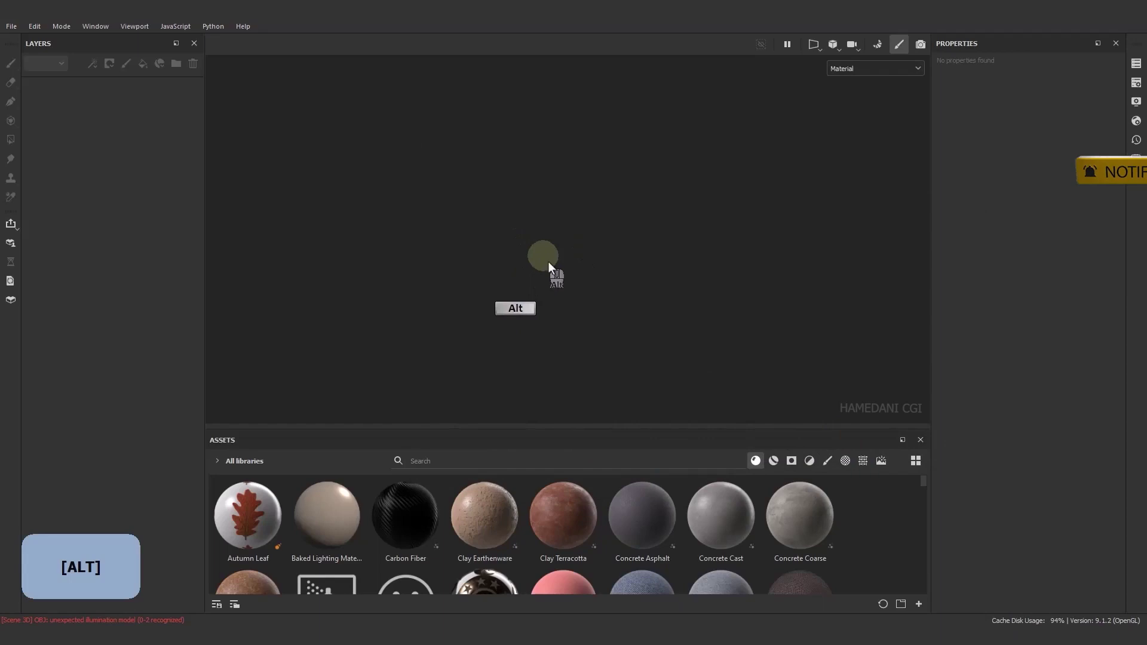
alt+drag(608, 293, 785, 401)
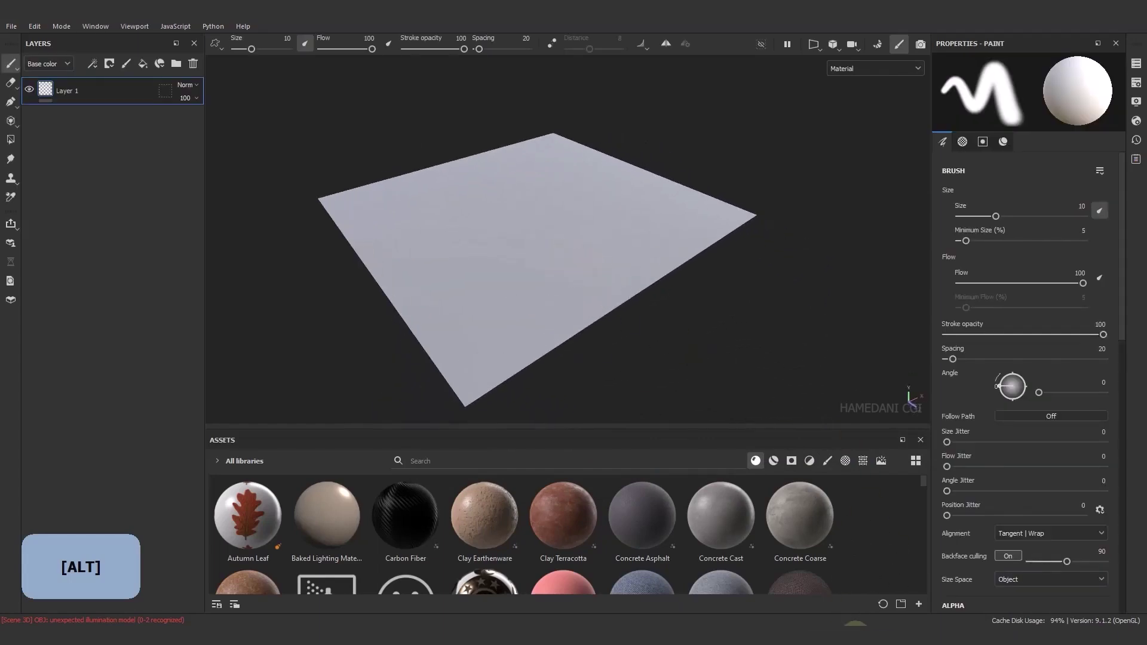
Import Displacement.png from the Desktop as a texture into the current High.obj project
key(alt+Tab)
drag(42, 353, 506, 253)
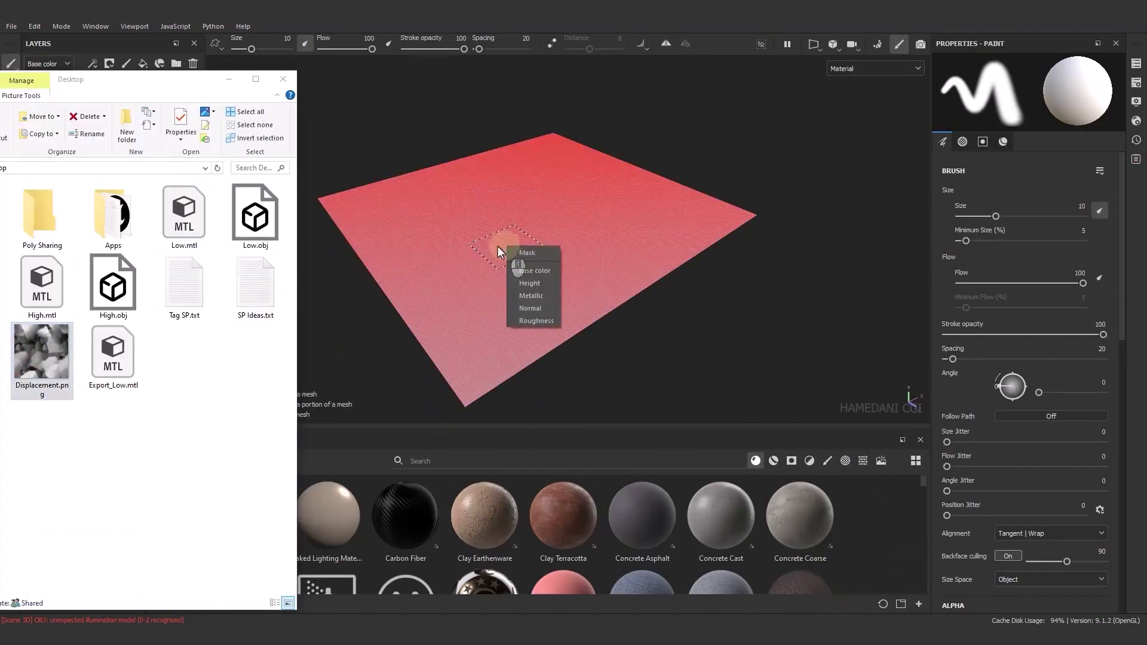
drag(43, 333, 825, 574)
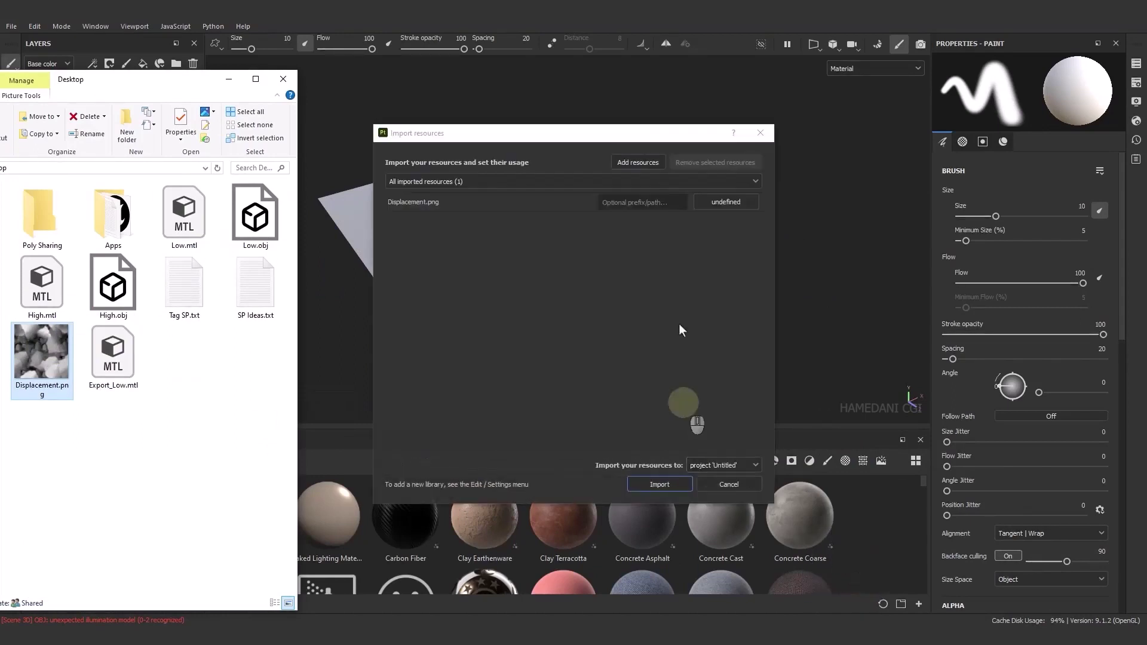
click(725, 202)
click(754, 246)
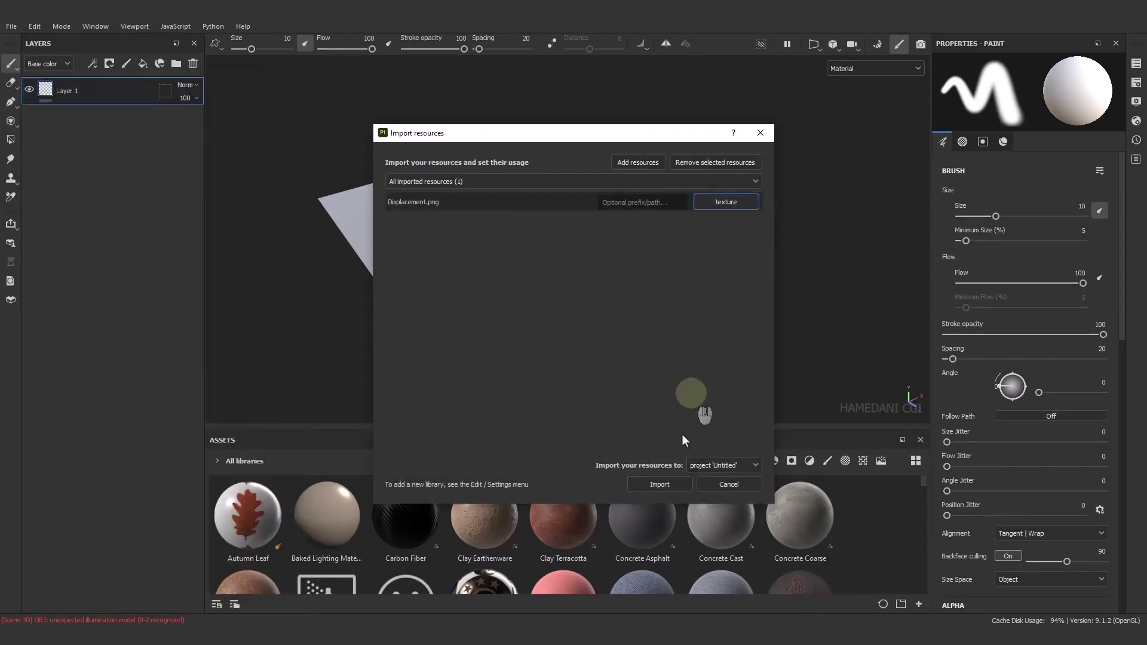
click(659, 483)
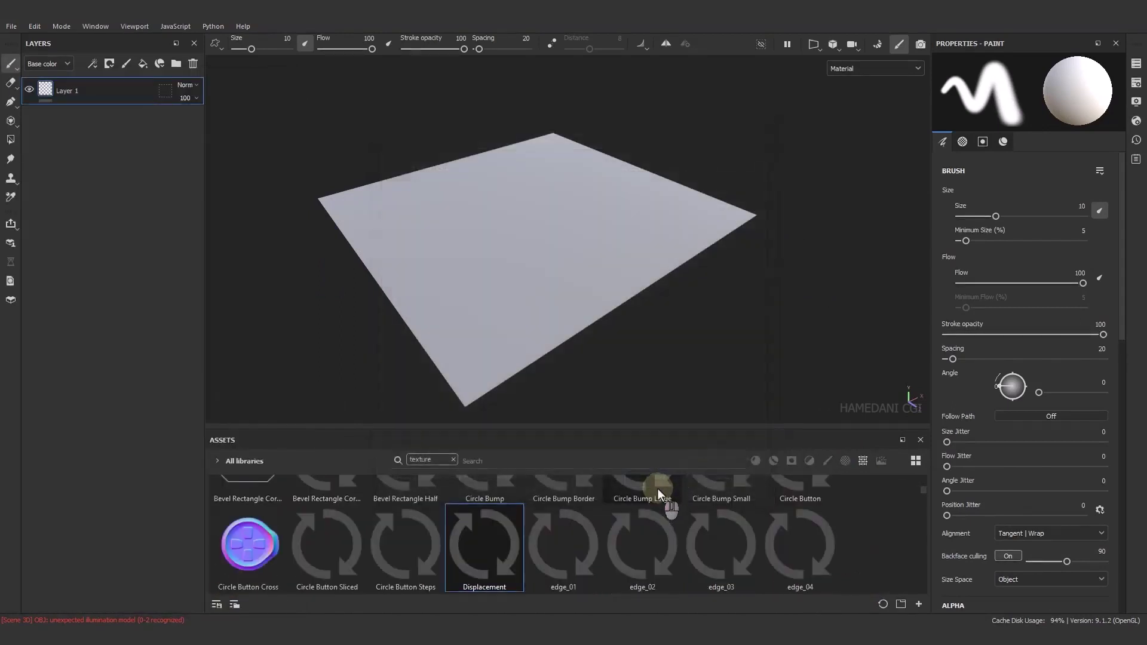
Replace Layer 1 with a fill layer and assign the Displacement texture to its Height channel on the High.obj plane
click(193, 64)
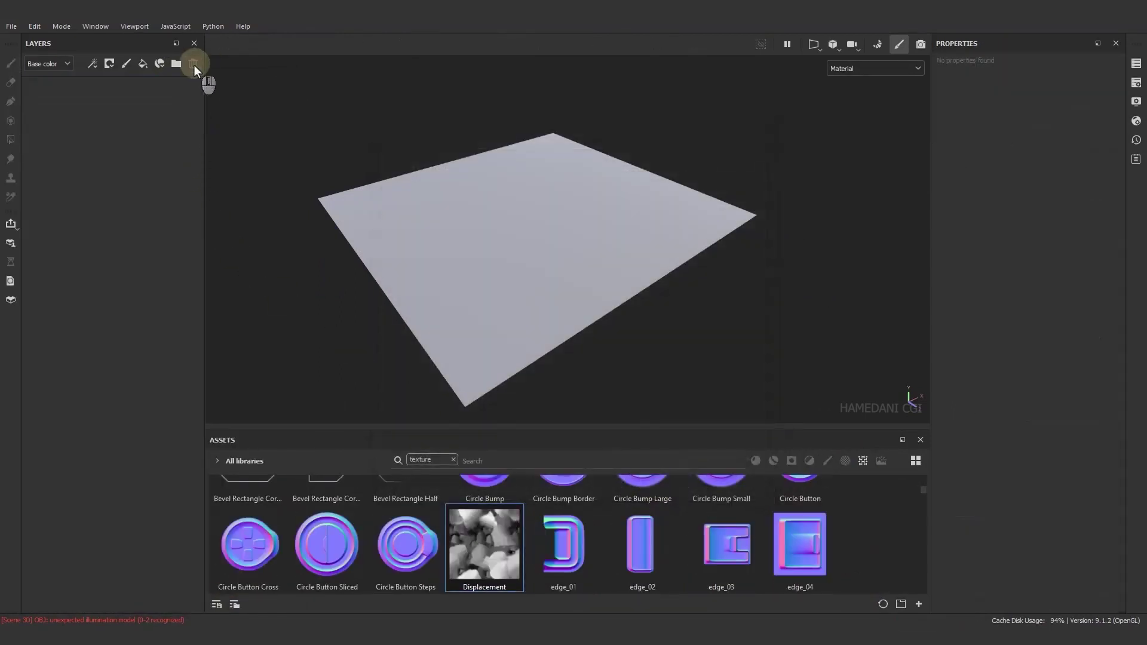
click(149, 64)
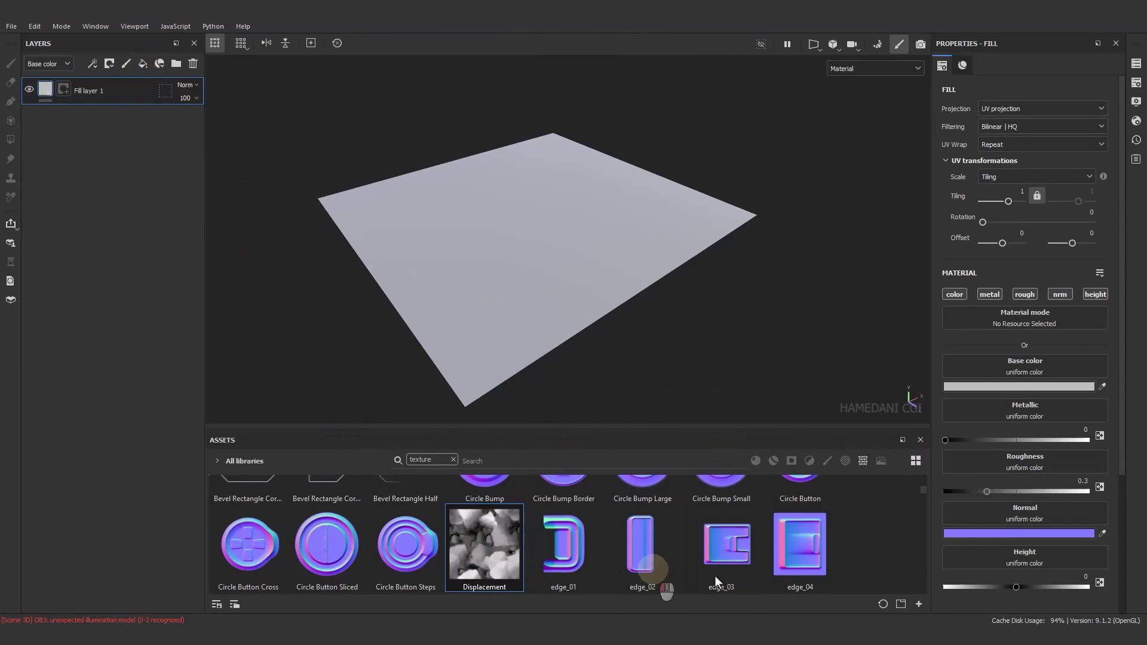
drag(1030, 560, 1031, 560)
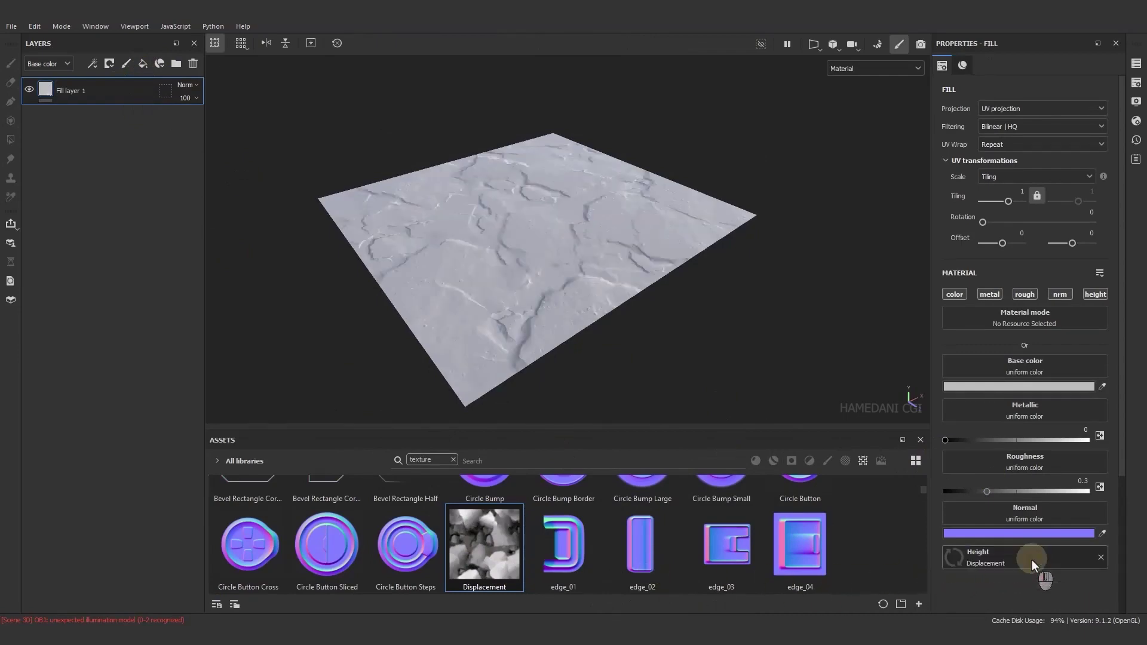
alt+drag(514, 295, 538, 282)
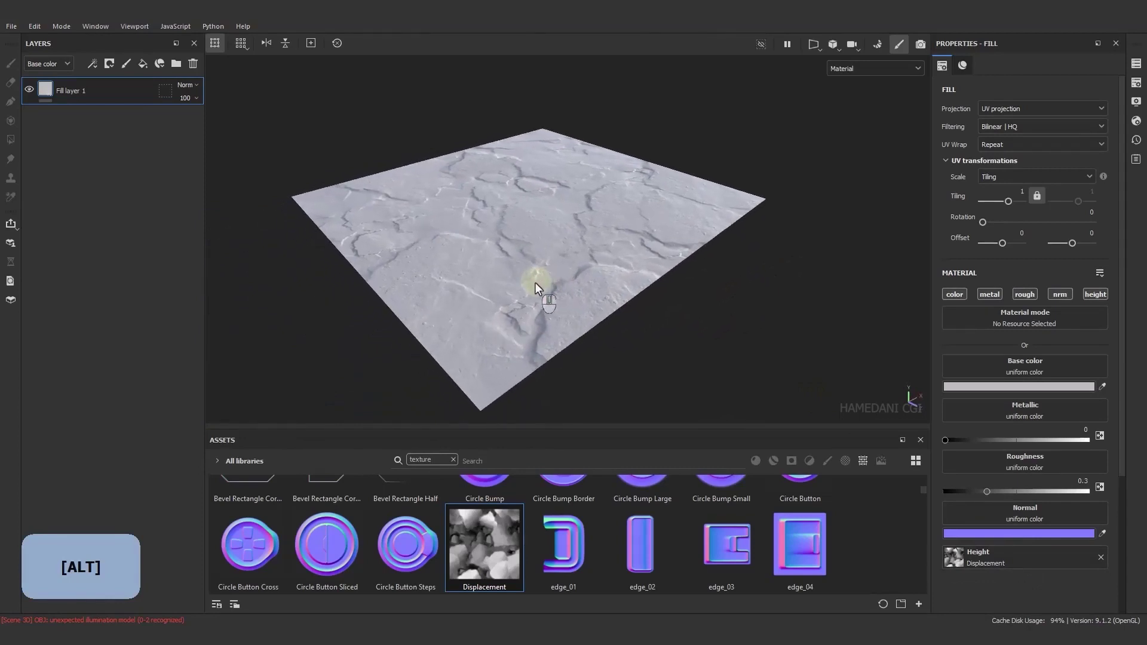
Enable displacement and tessellation in the shader settings and set the displacement scale to 0.17
click(1136, 121)
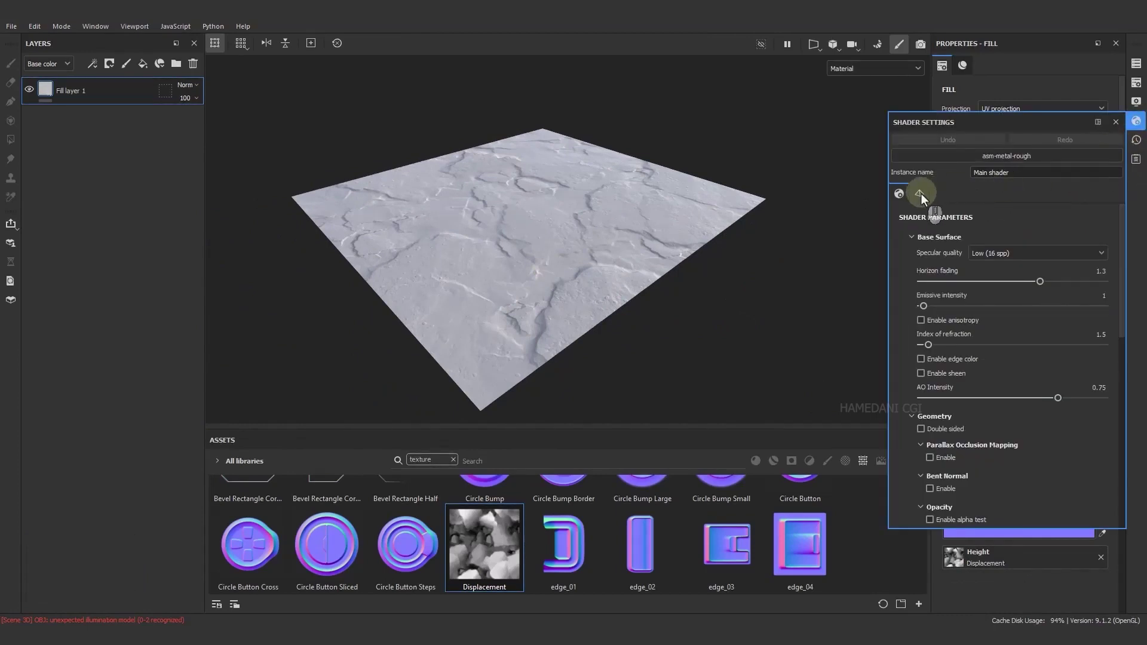
click(921, 193)
drag(1011, 289, 1042, 289)
mouse_move(597, 314)
alt+mouse_down()
mouse_move(483, 330)
mouse_move(662, 288)
mouse_move(500, 302)
mouse_move(597, 307)
alt+mouse_up()
Create a new project with Low.obj as its mesh, discarding the changes to the current project
click(12, 27)
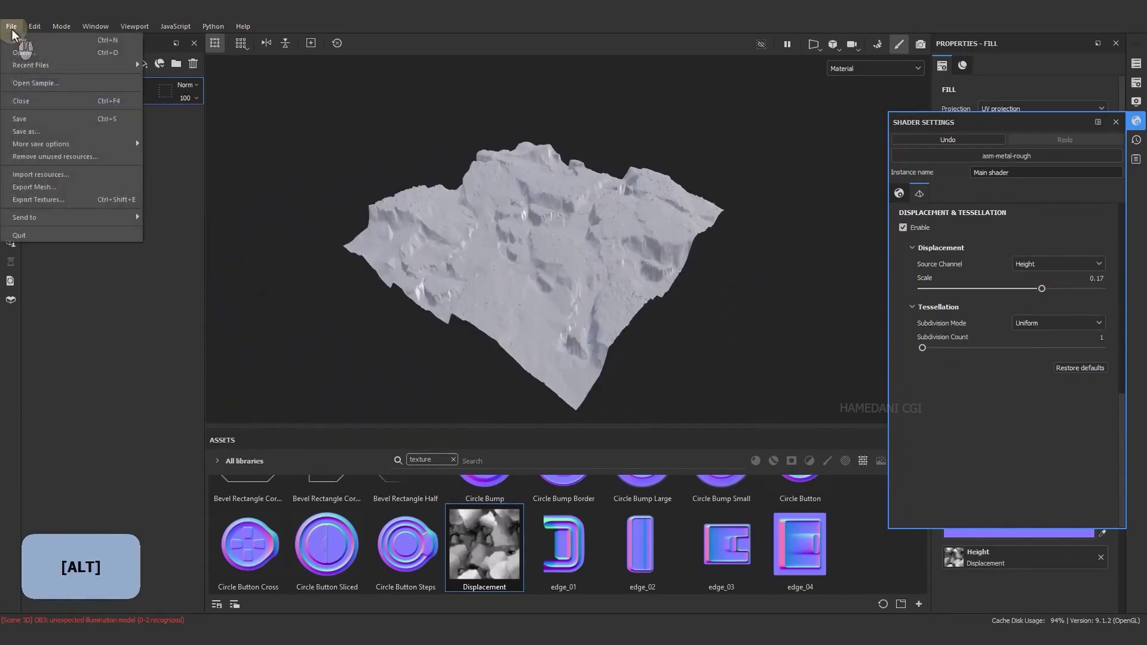
click(19, 40)
click(692, 188)
double_click(664, 254)
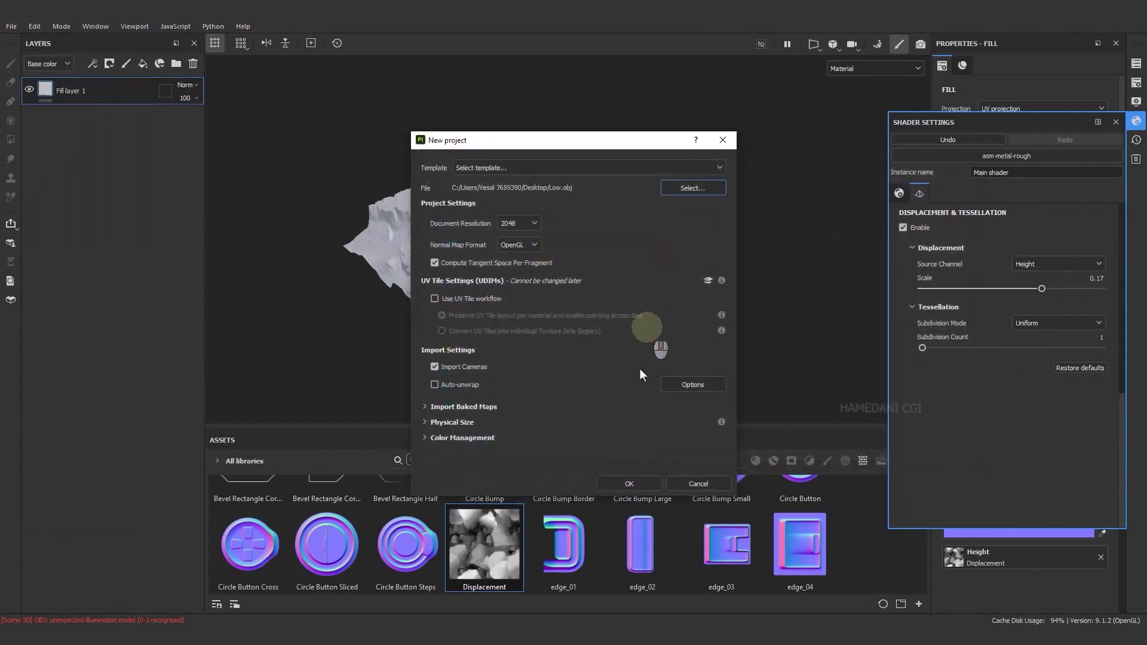
click(637, 484)
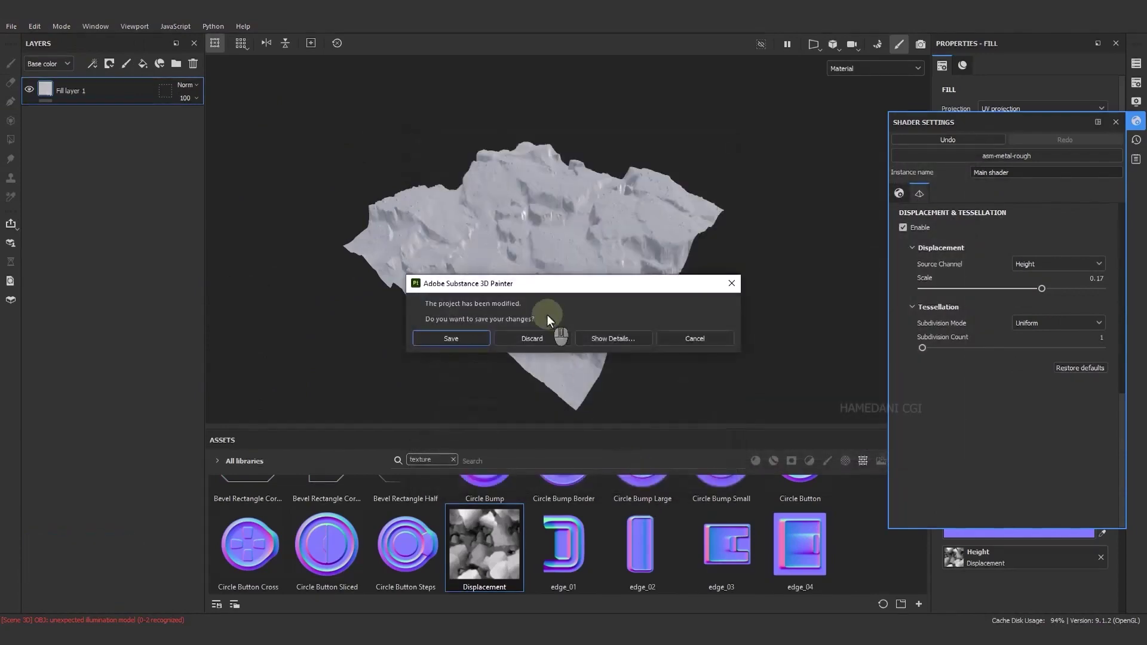
click(532, 339)
key(alt)
alt+drag(508, 287, 651, 280)
Import the Displacement image as a texture into the new Low.obj project
drag(837, 574, 784, 581)
click(723, 205)
click(659, 484)
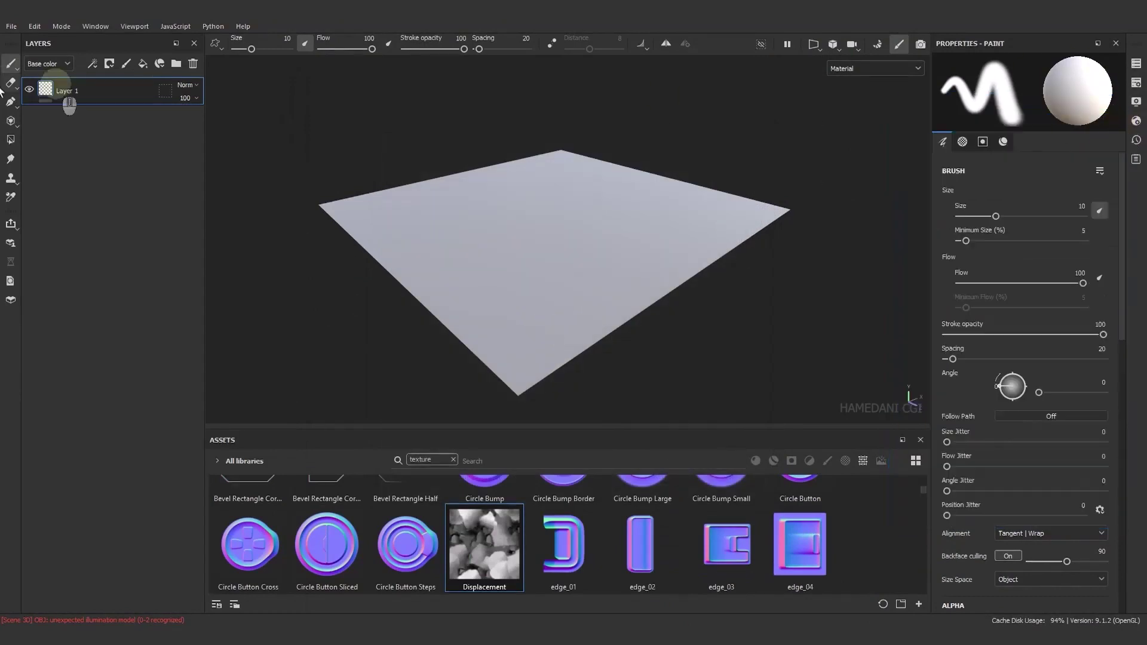
Delete the default paint layer, add a fill layer and use the Displacement texture for its Height channel
click(193, 64)
click(143, 63)
drag(494, 565, 1031, 553)
alt+drag(609, 313, 538, 280)
Enable displacement and tessellation for the low-poly plane, with the subdivision mode set to Edge Length and the displacement scale to 0.08
click(1136, 121)
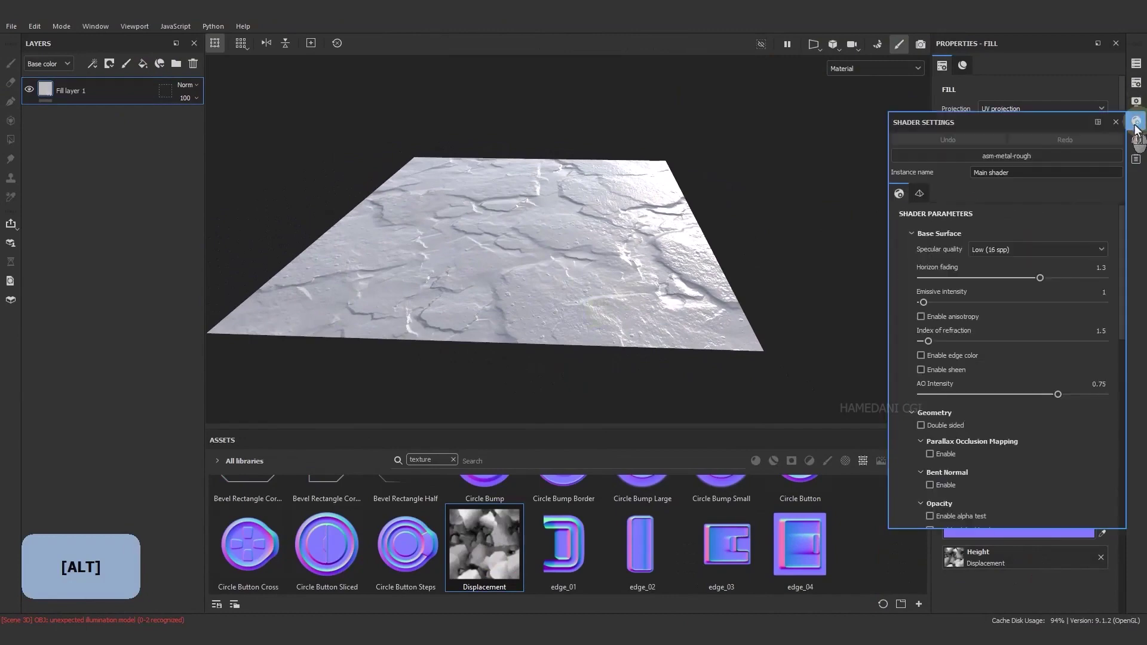
click(920, 192)
mouse_move(1012, 290)
mouse_down()
mouse_move(957, 289)
mouse_move(1069, 286)
mouse_move(970, 288)
mouse_move(1002, 289)
mouse_up()
click(1063, 322)
click(1037, 349)
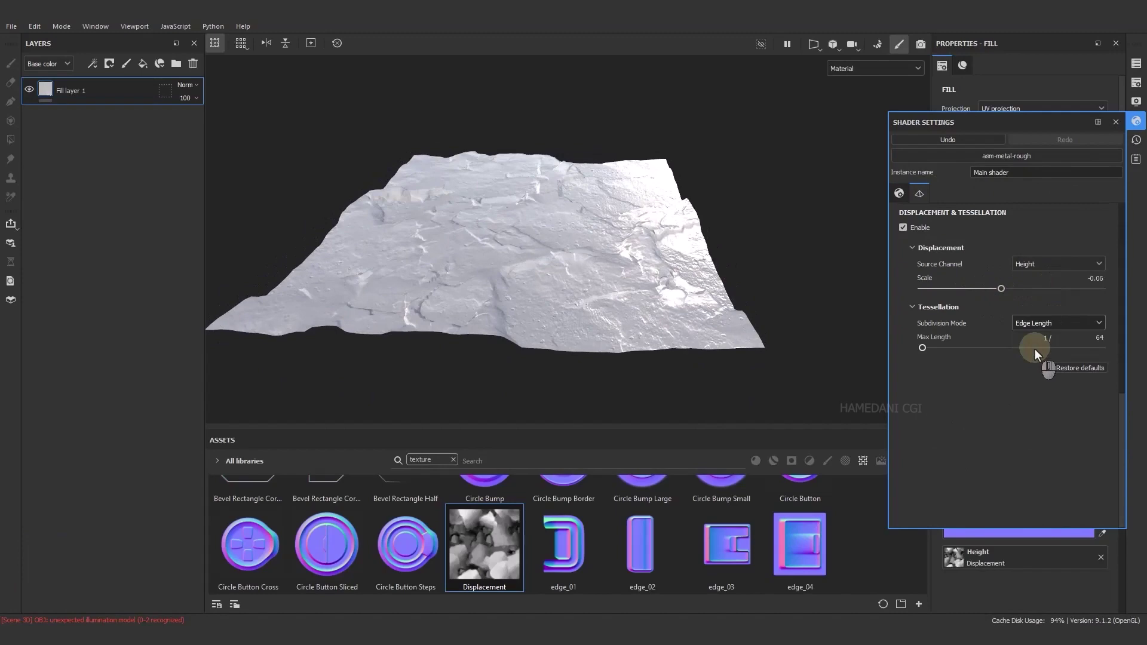
alt+drag(593, 289, 407, 243)
drag(1001, 289, 1026, 287)
alt+drag(526, 307, 585, 296)
Add a Blur filter to Fill layer 1 and increase its blur intensity to smooth the displaced surface
right_click(72, 90)
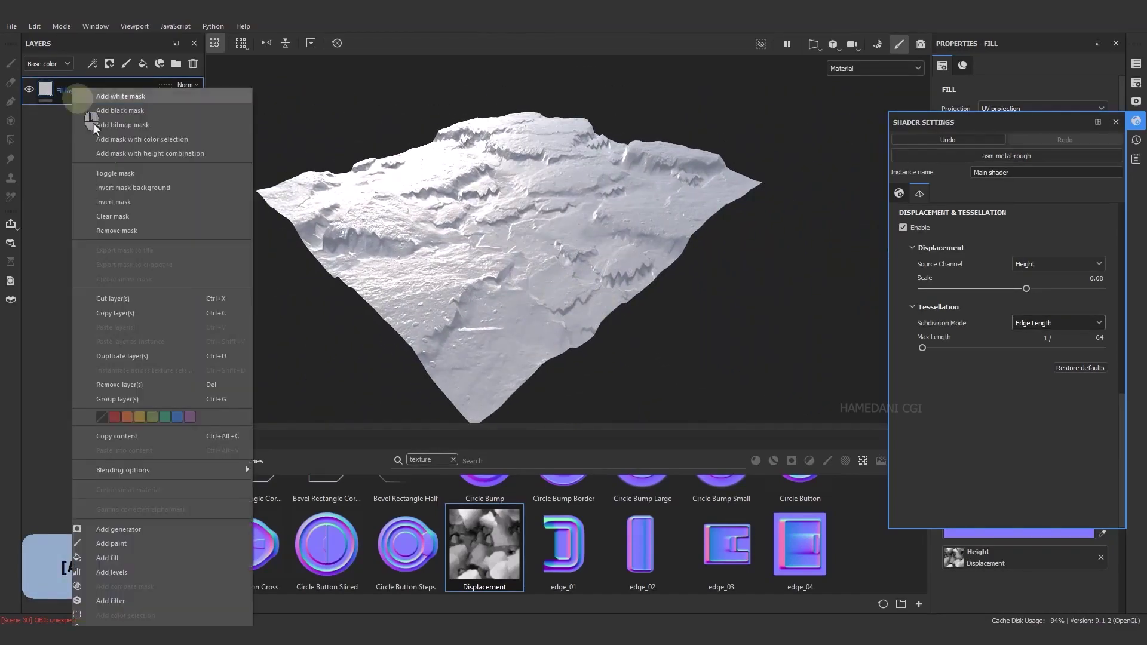
click(129, 602)
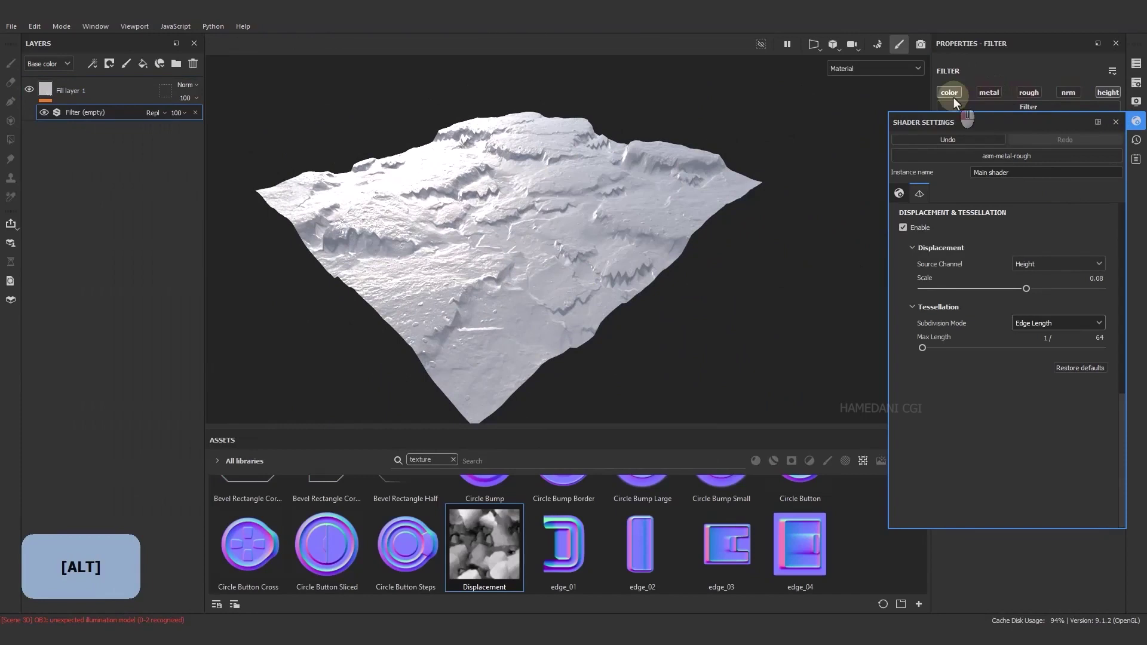
click(1063, 108)
click(1074, 156)
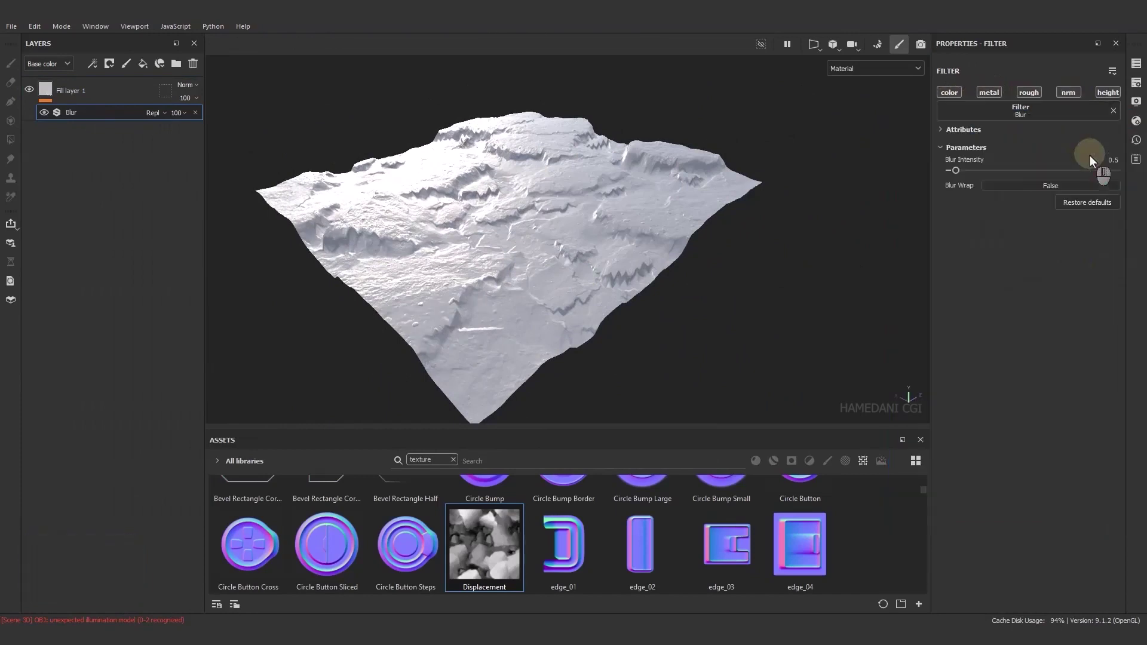
drag(956, 171, 969, 172)
alt+drag(585, 215, 603, 239)
Set the displacement scale of the blurred terrain to 0.14 in the shader settings
click(69, 93)
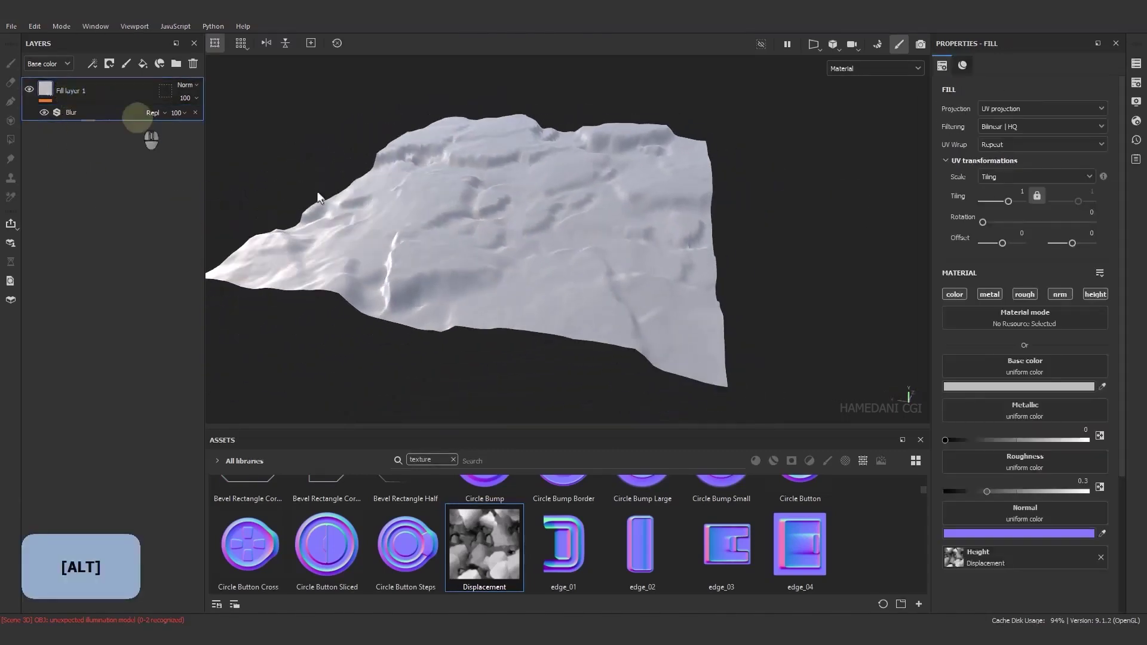
click(1136, 121)
drag(1015, 289, 1036, 289)
alt+drag(605, 250, 533, 286)
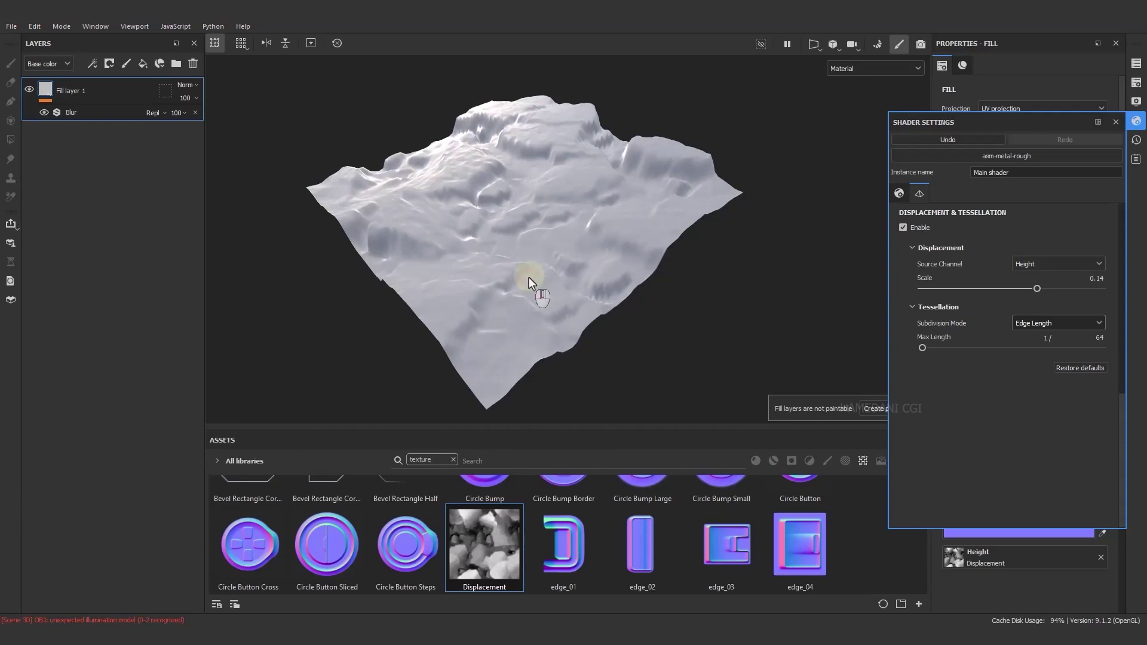
Export the terrain mesh with displacement/tessellation to the Desktop as Export_Low.obj
click(12, 27)
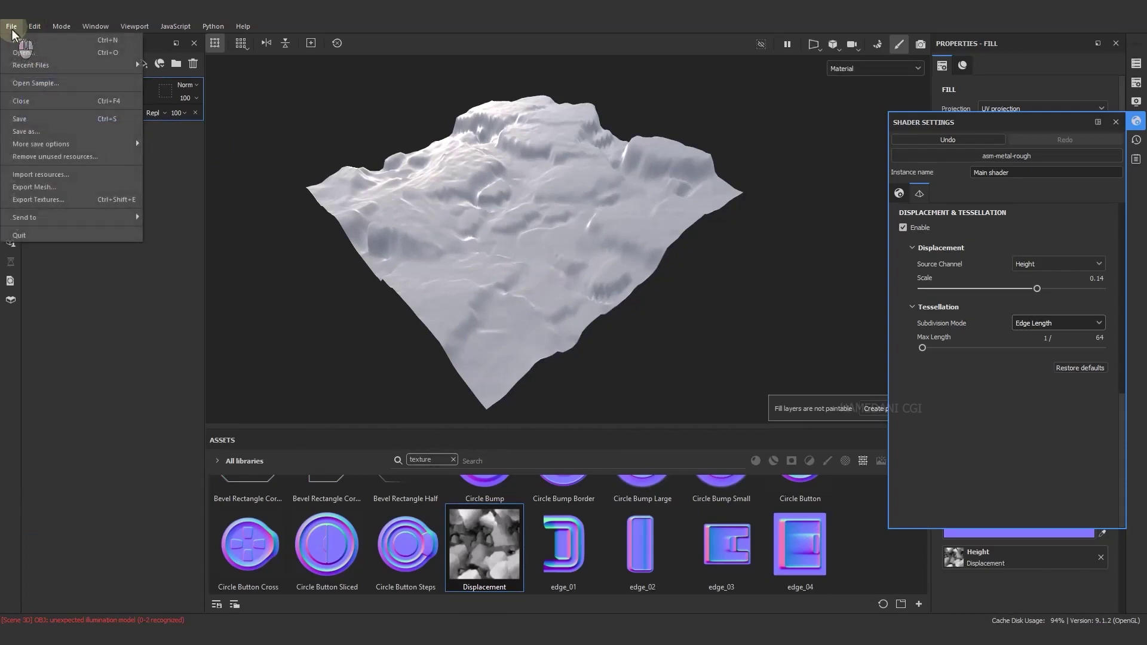
click(70, 186)
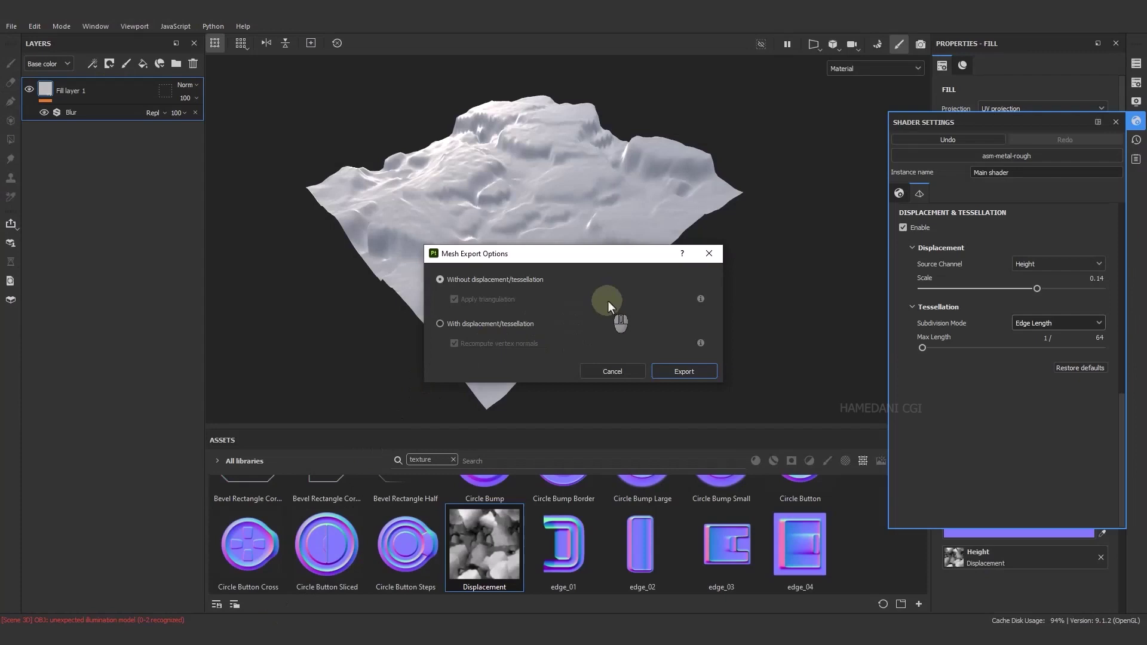
click(507, 322)
click(679, 371)
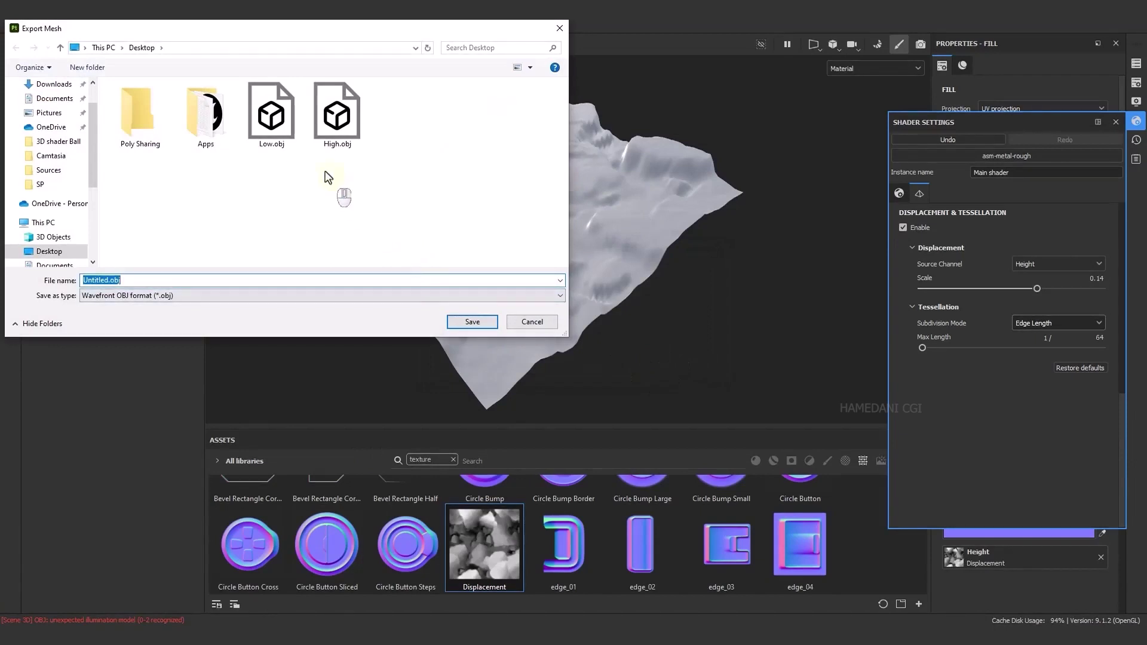
click(270, 115)
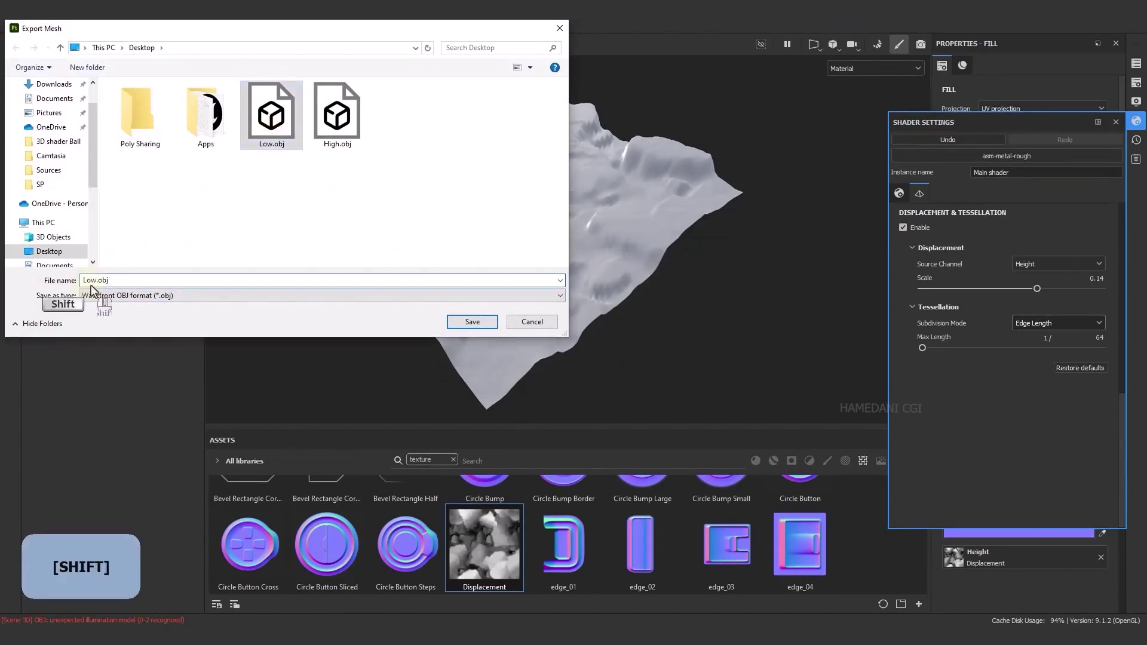
click(92, 285)
text(Export_)
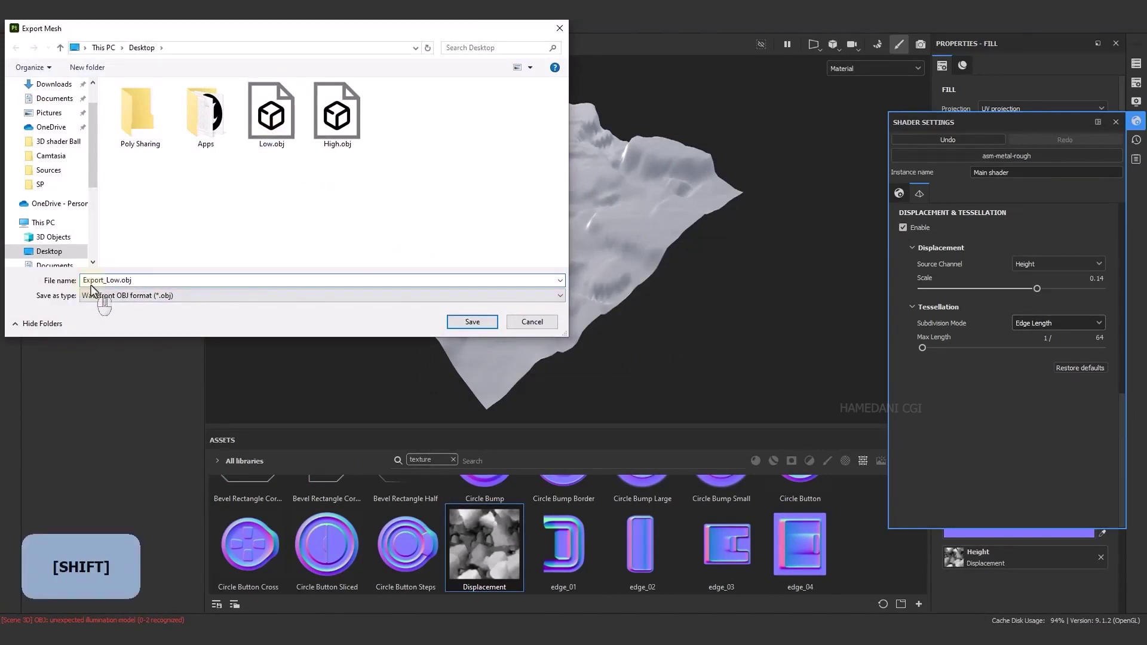
key(Return)
Switch to Maya, import Export_Low.obj from the Desktop, and inspect the displaced mesh beside the original planes
click(588, 332)
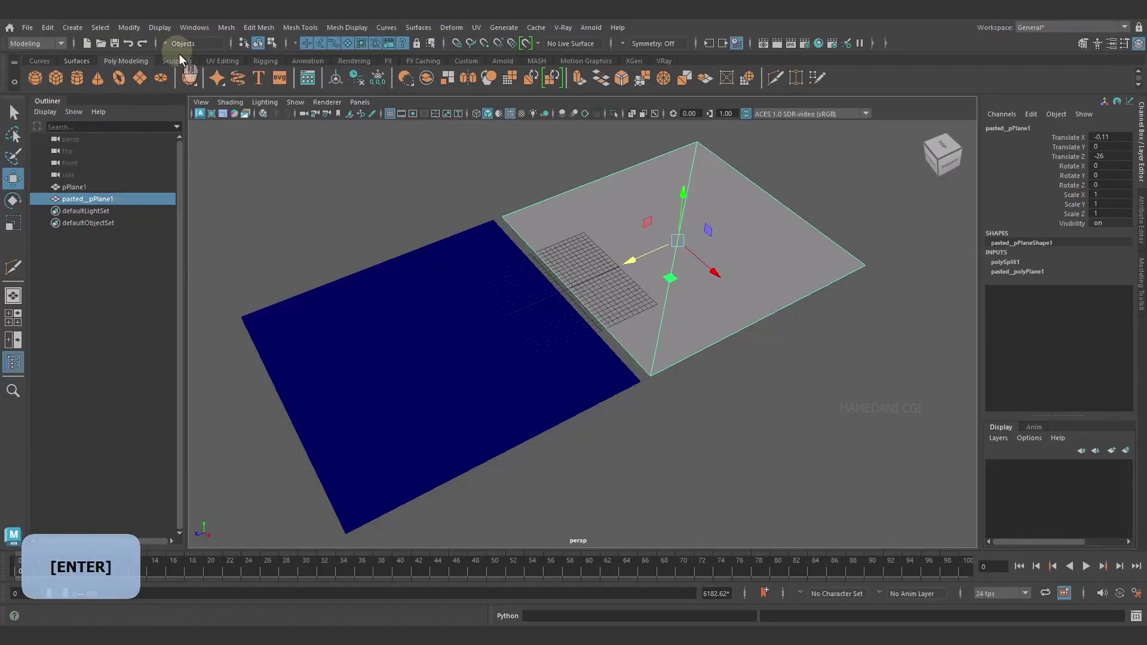
click(28, 27)
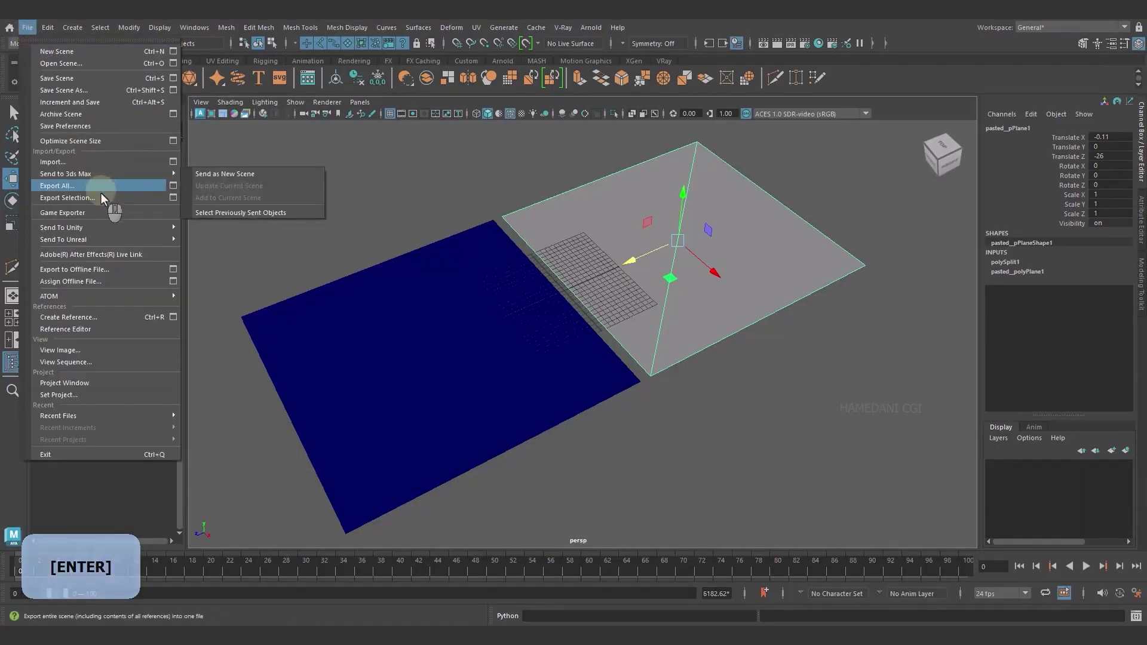
click(98, 170)
click(276, 251)
click(367, 268)
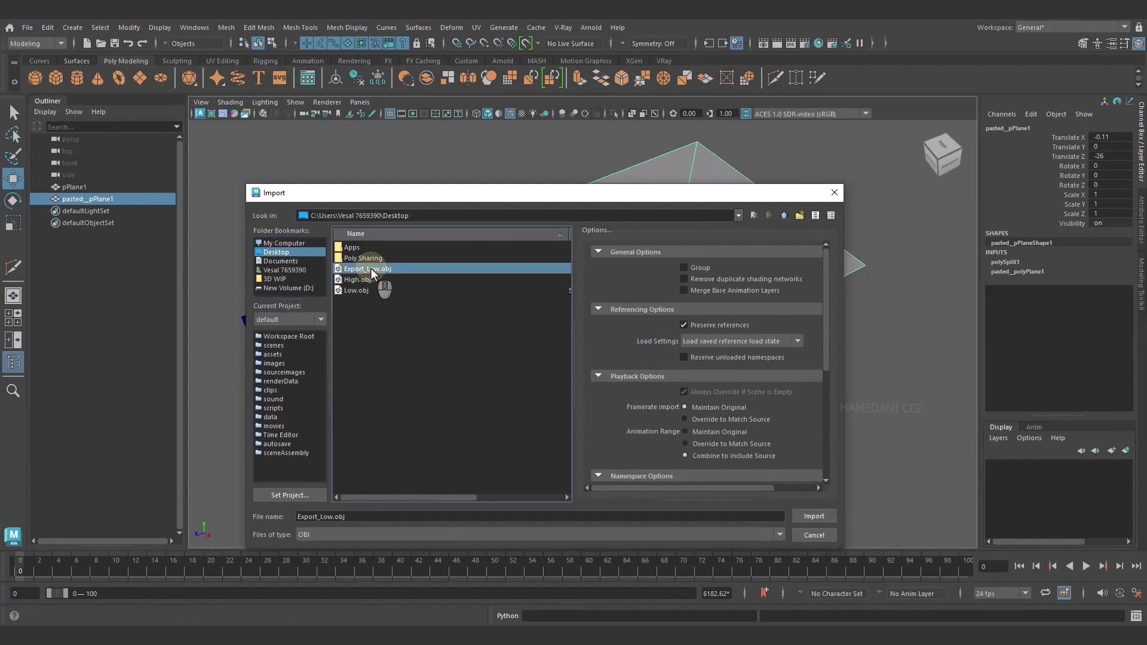
key(Return)
click(653, 321)
alt+drag(653, 320, 619, 370)
alt+right_drag(619, 371, 607, 475)
click(606, 475)
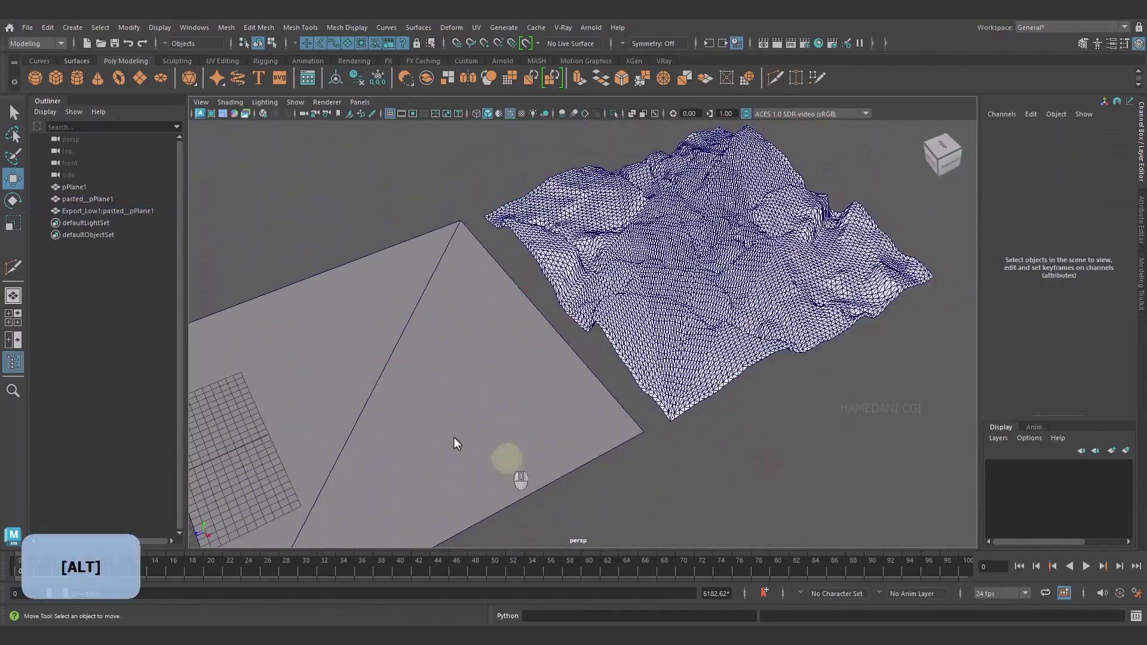
alt+click(614, 354)
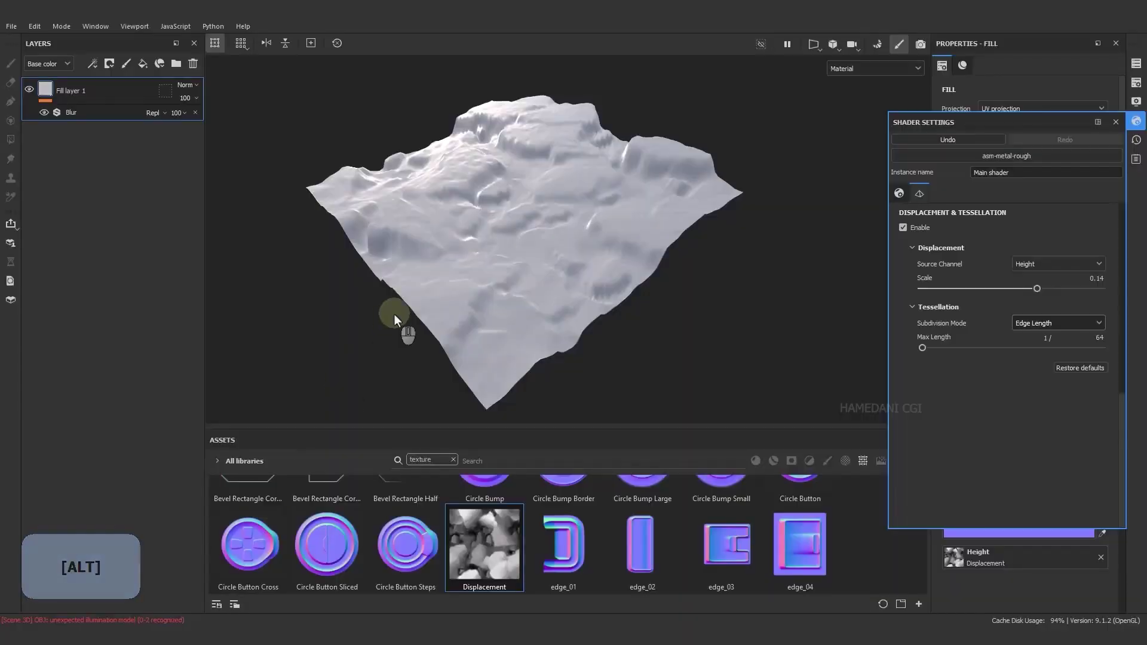
In Substance 3D Painter, create a new project using High.obj from the Desktop as the mesh
click(1137, 136)
click(12, 25)
click(36, 38)
click(708, 199)
click(812, 243)
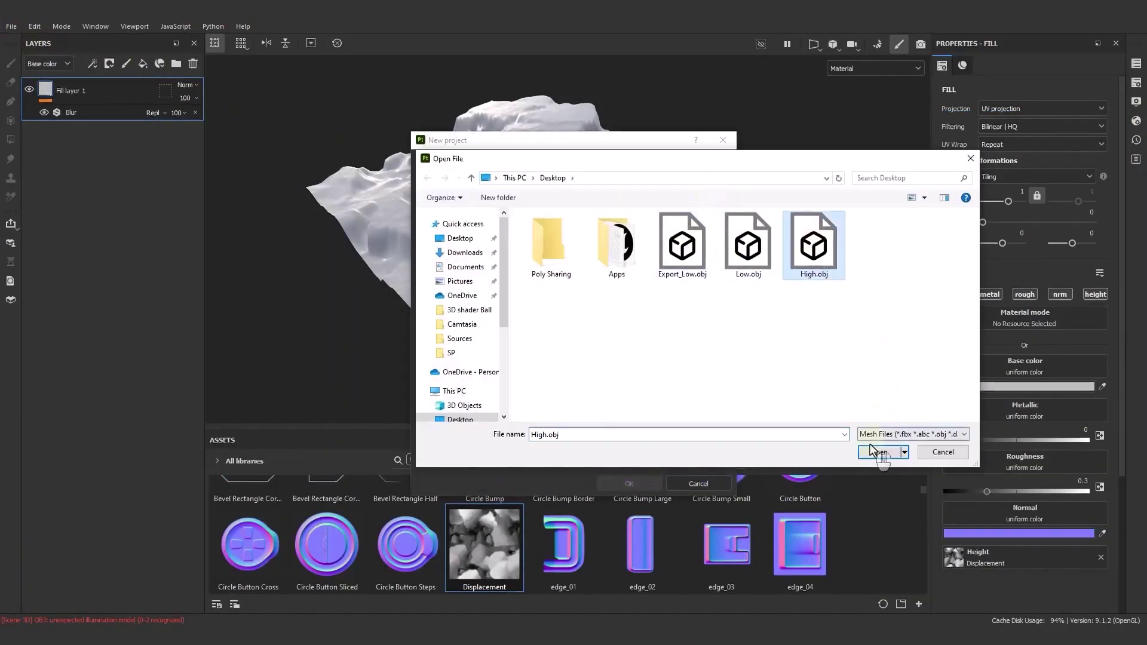
click(875, 451)
click(620, 484)
click(529, 332)
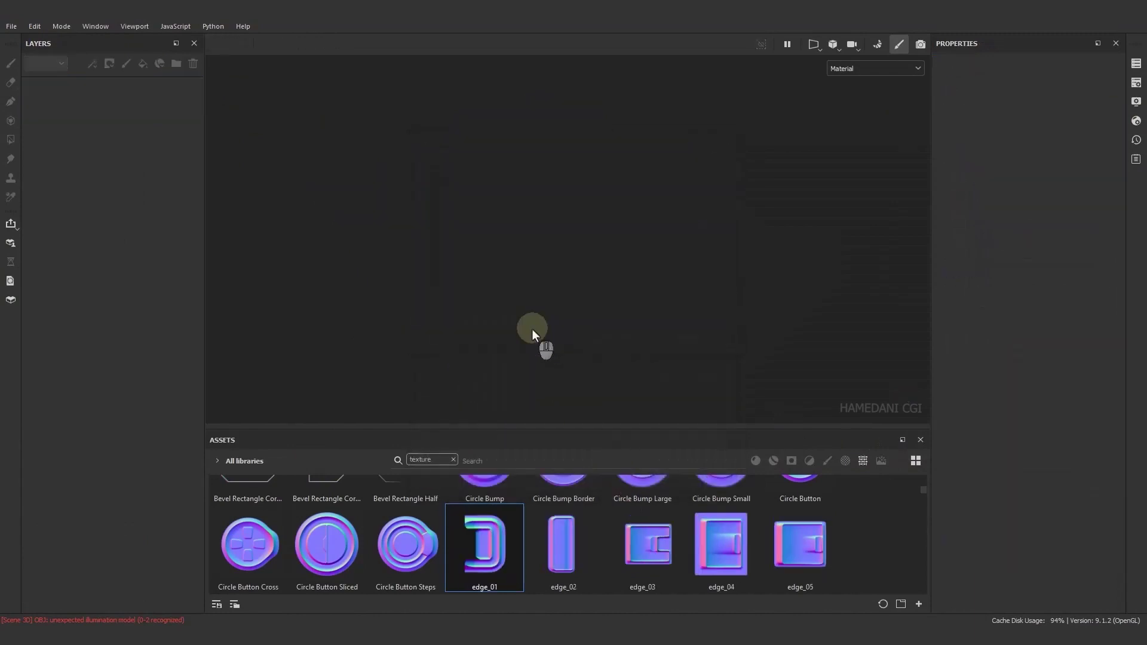
Bring Displacement.png from the Desktop folder onto the plane as Height, and undo the last change to the plane
key(alt)
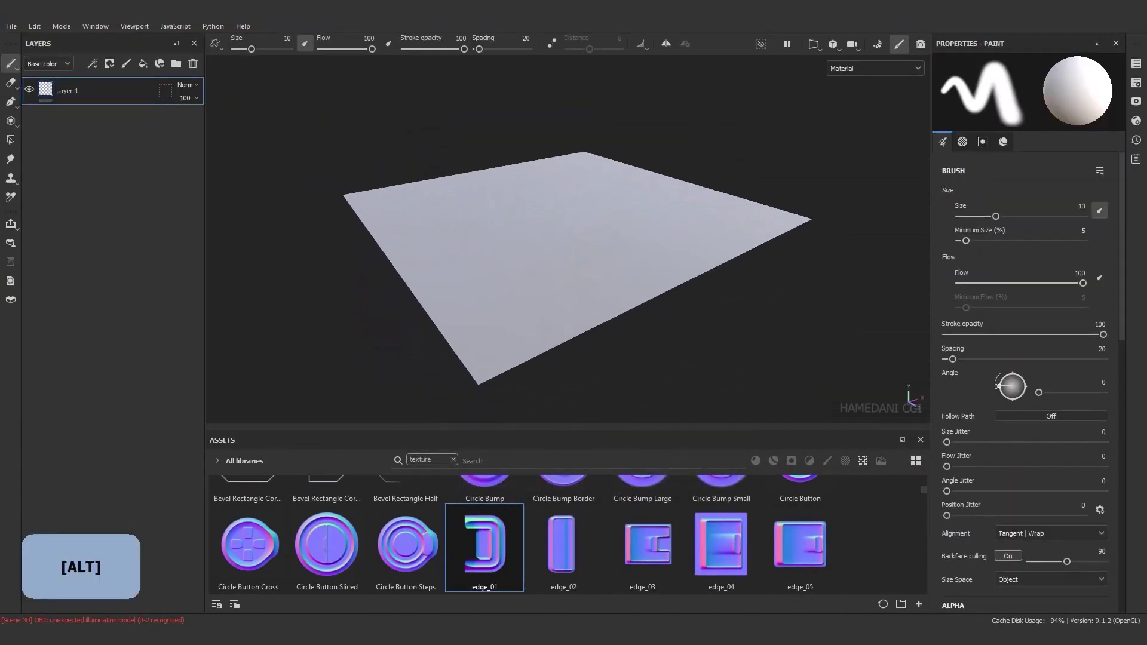
key(alt+Tab)
drag(42, 352, 590, 313)
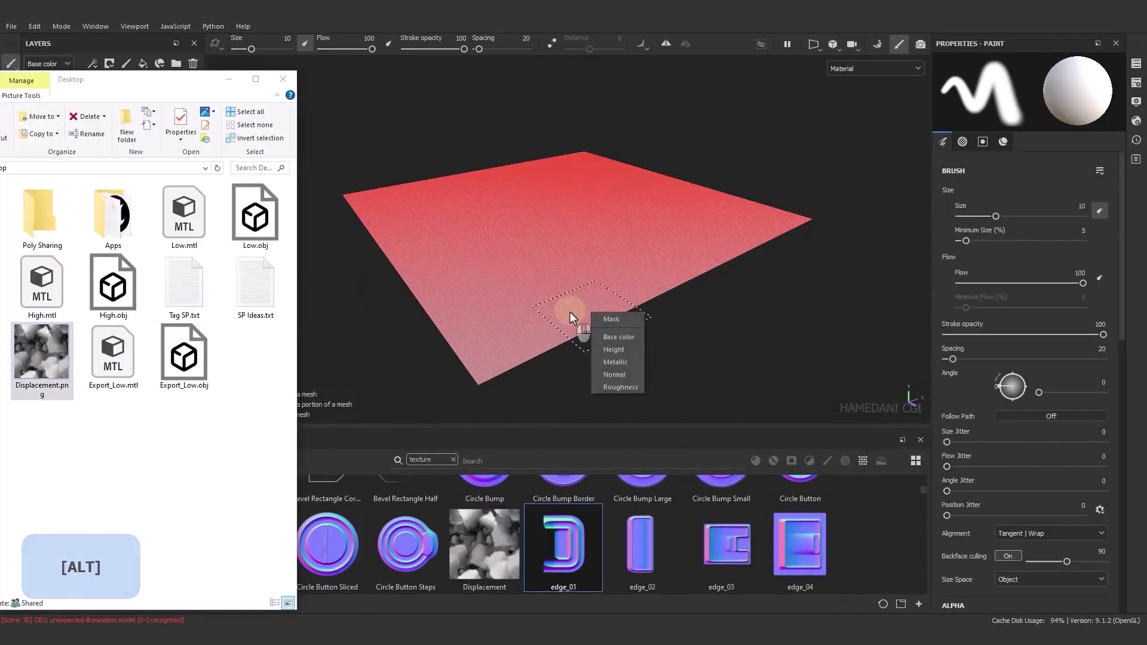
click(631, 353)
key(alt)
mouse_move(625, 383)
mouse_down()
mouse_move(619, 345)
mouse_move(544, 293)
mouse_up()
key(ctrl+z)
Replace the default paint layer with a fill layer and use the Displacement texture for its Height channel
click(489, 545)
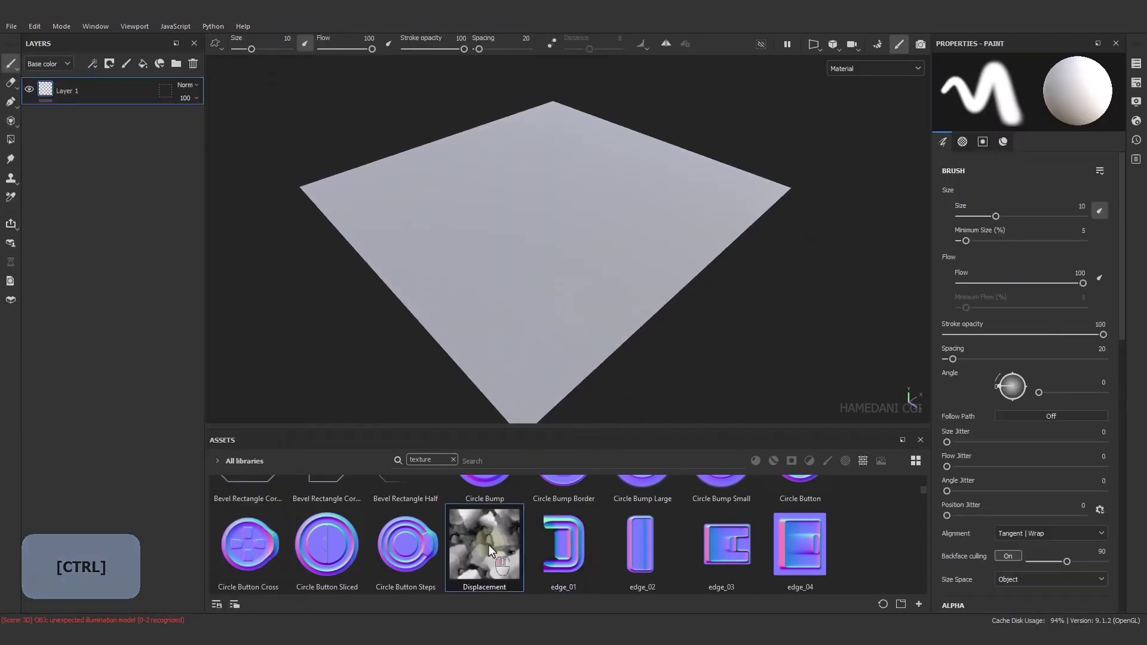
scroll(1031, 514, down, 5)
scroll(1034, 507, up, 5)
key(Delete)
click(142, 63)
drag(515, 552, 956, 558)
Enable displacement and tessellation with a displacement scale of 0.18, and add a Blur filter to Fill layer 1
click(1137, 121)
click(918, 193)
drag(994, 289, 1039, 291)
alt+drag(221, 304, 574, 277)
right_click(61, 87)
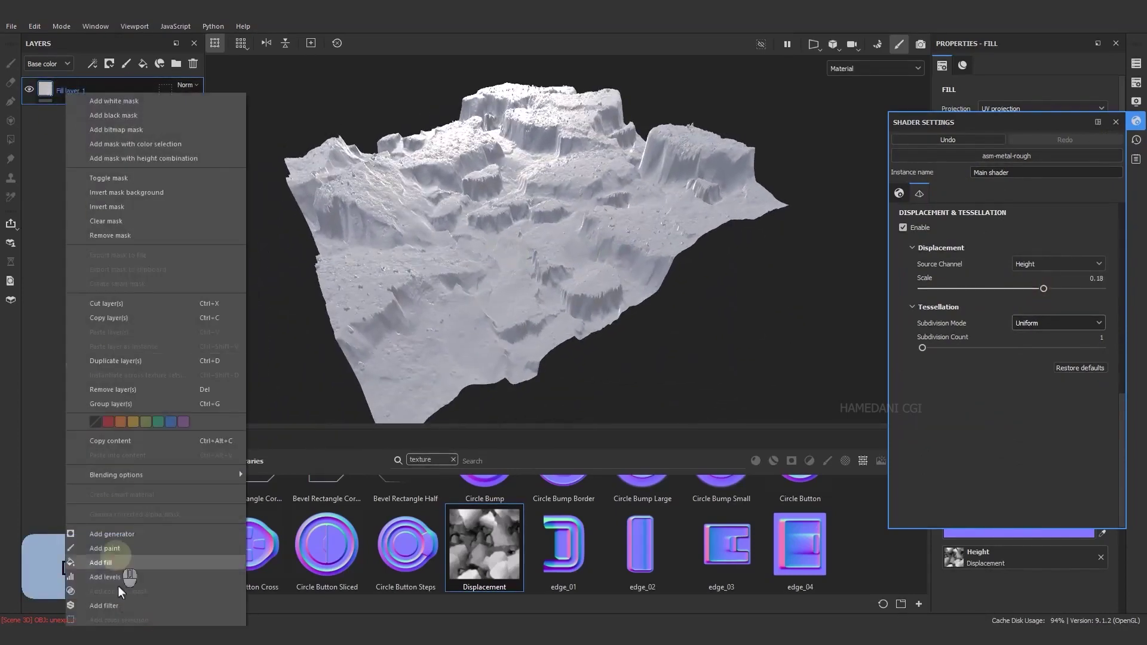
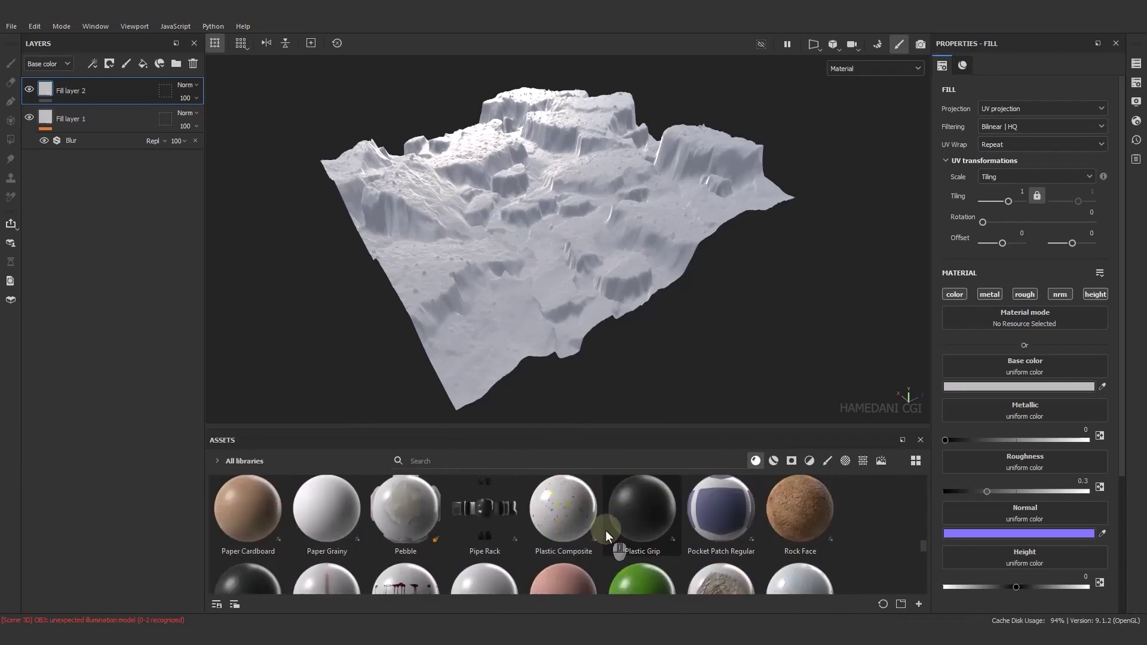
Search the materials for "gro" and apply Ground Natural Mud to the terrain
scroll(605, 529, up, 8)
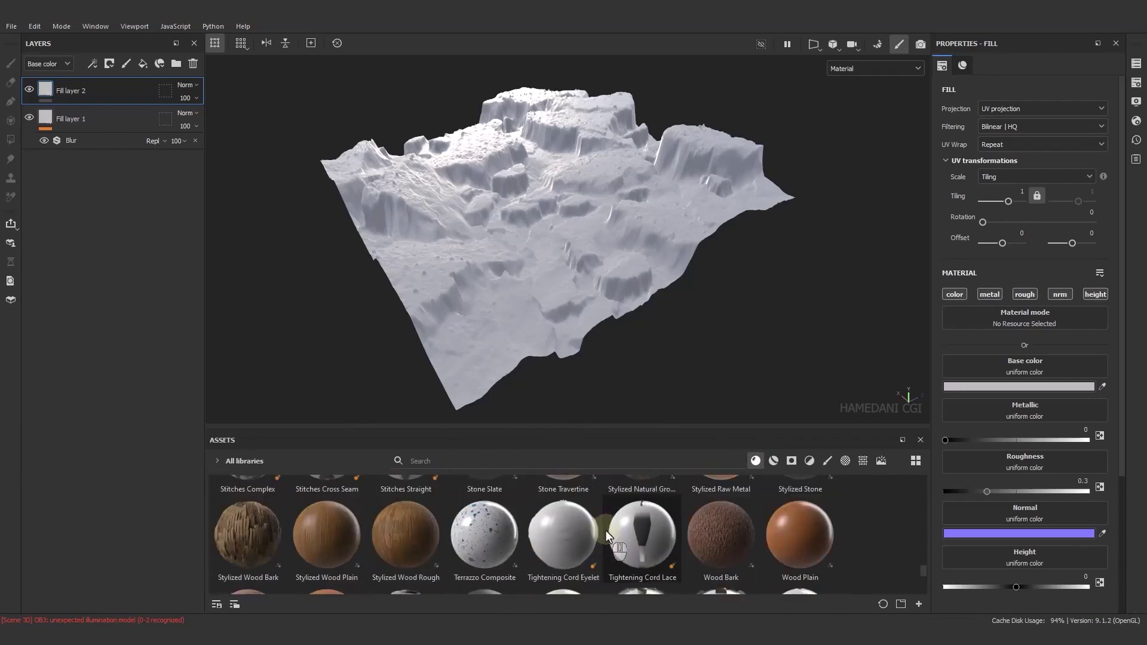
scroll(669, 553, up, 1)
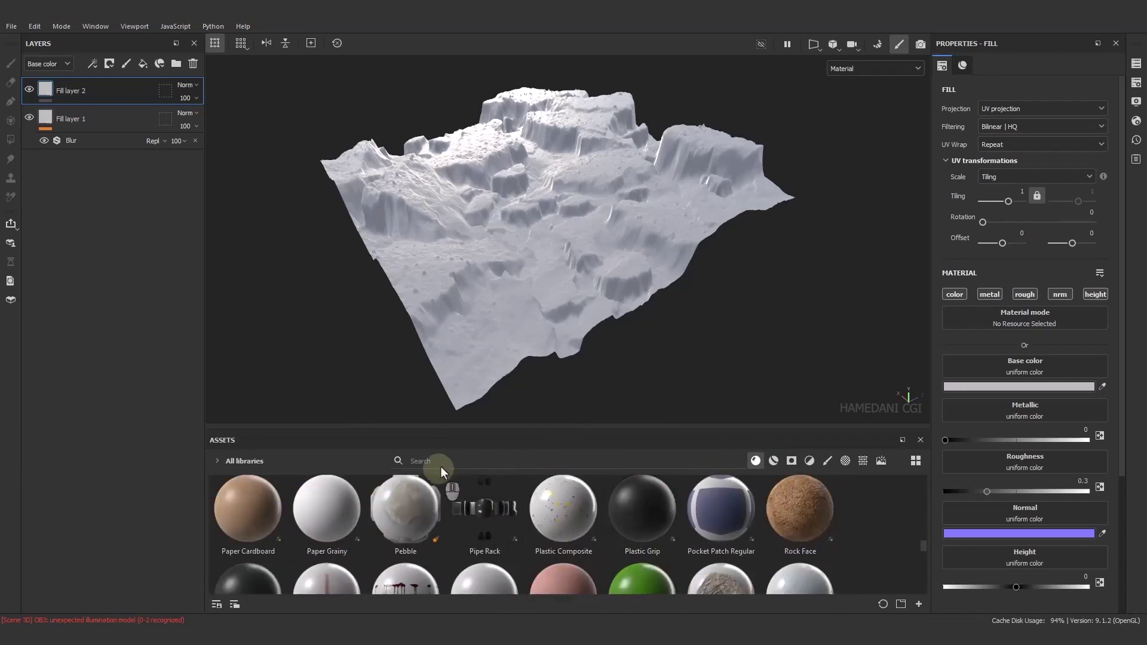
click(445, 465)
text(gro)
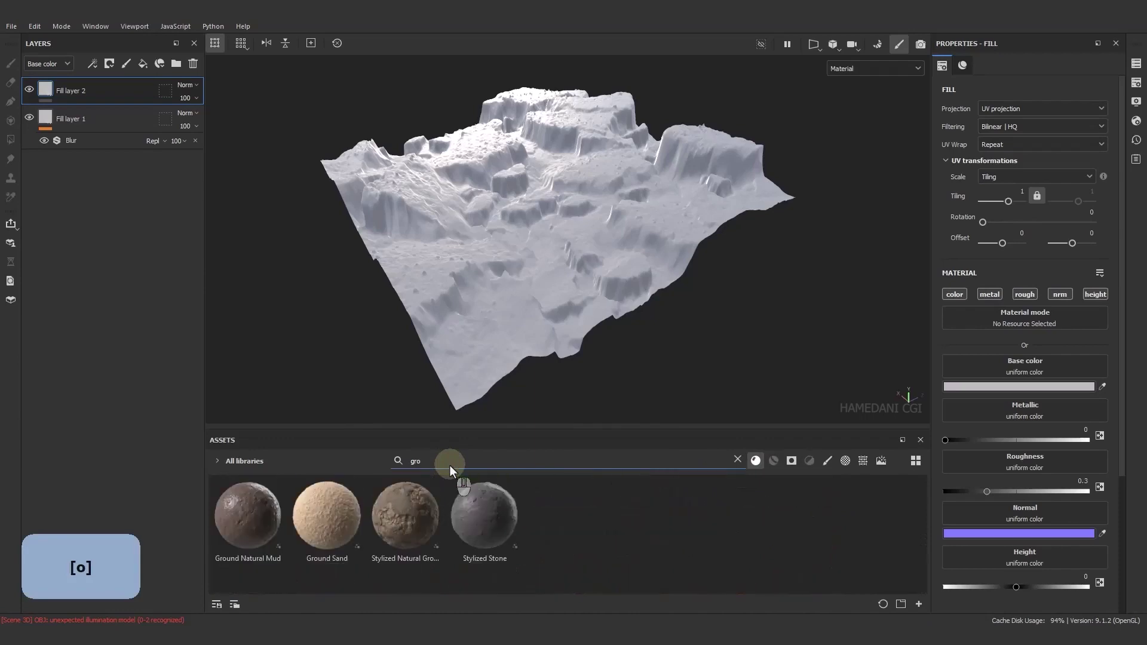
drag(253, 532, 499, 303)
alt+drag(500, 302, 530, 319)
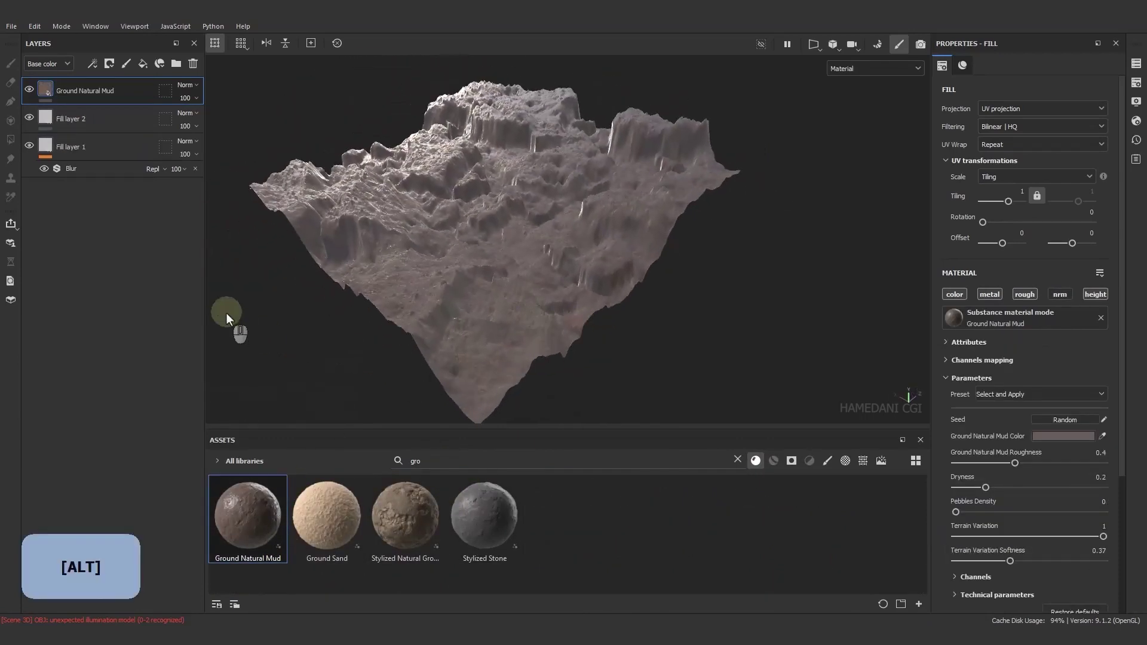
Delete Fill layer 2 and add the Ground Sand material above the Ground Natural Mud layer
click(120, 123)
click(194, 65)
drag(328, 508, 98, 84)
alt+drag(454, 227, 514, 239)
Set the Height channel opacity of the Ground Natural Mud and Ground Sand layers to 0, and return to Base color
click(122, 122)
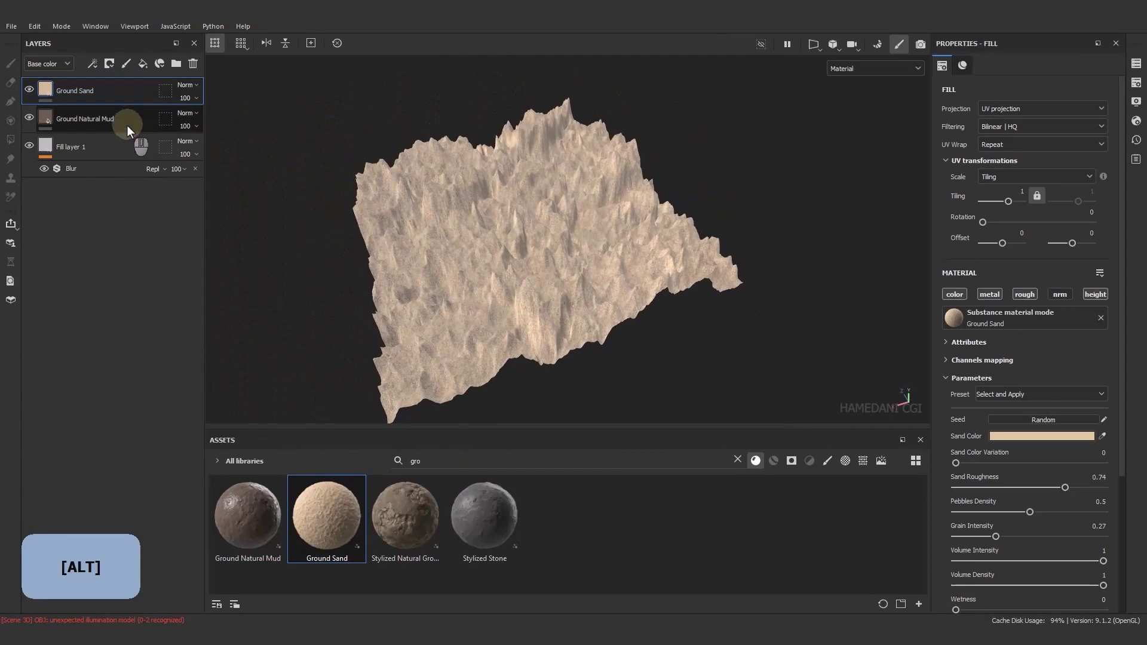
click(66, 63)
click(60, 130)
drag(209, 147, 173, 120)
click(86, 93)
click(186, 98)
alt+drag(210, 172, 454, 180)
click(67, 64)
click(59, 77)
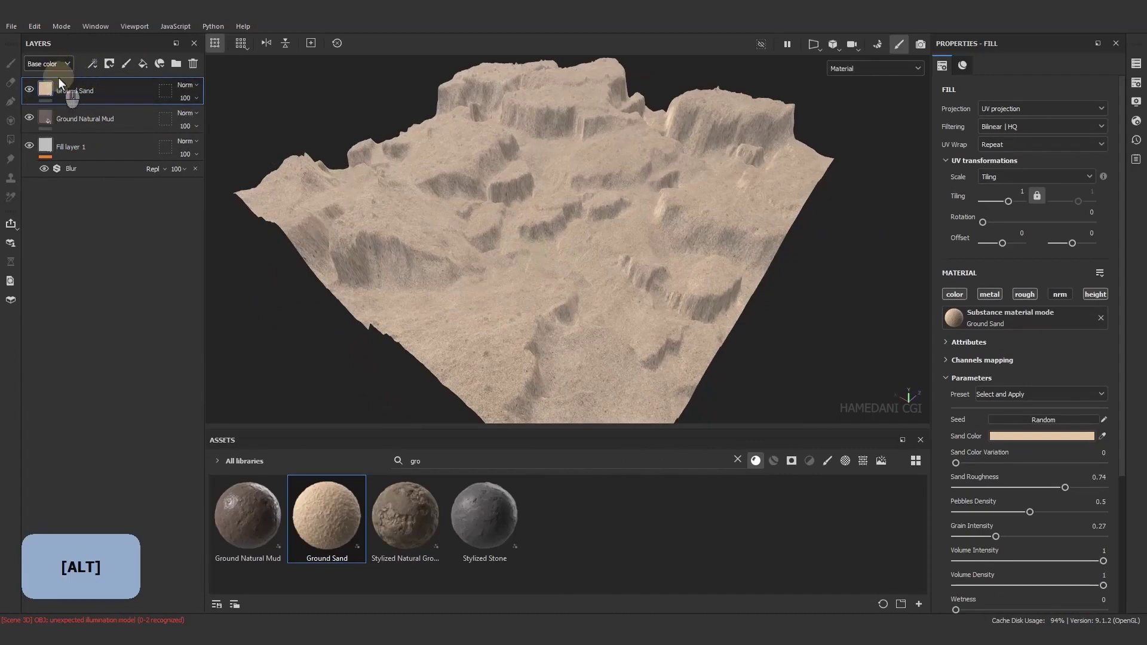
Add a black mask to the Ground Sand layer and apply the Dirt Splashes smart mask to it
right_click(89, 95)
click(178, 118)
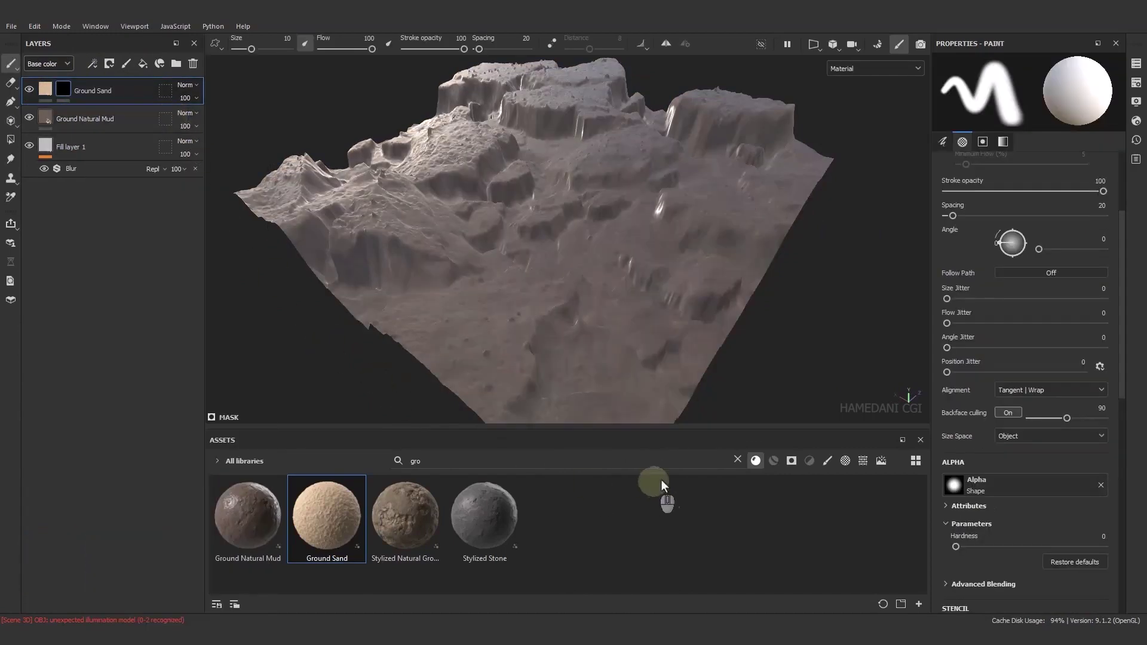
click(737, 459)
click(792, 460)
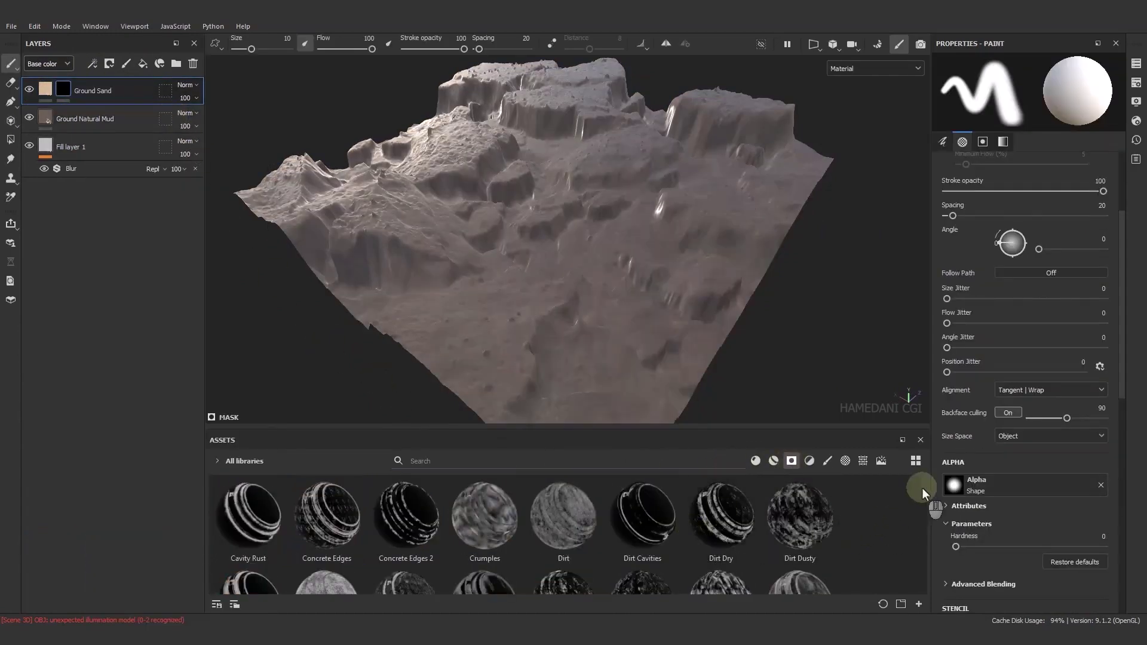
drag(922, 487, 930, 508)
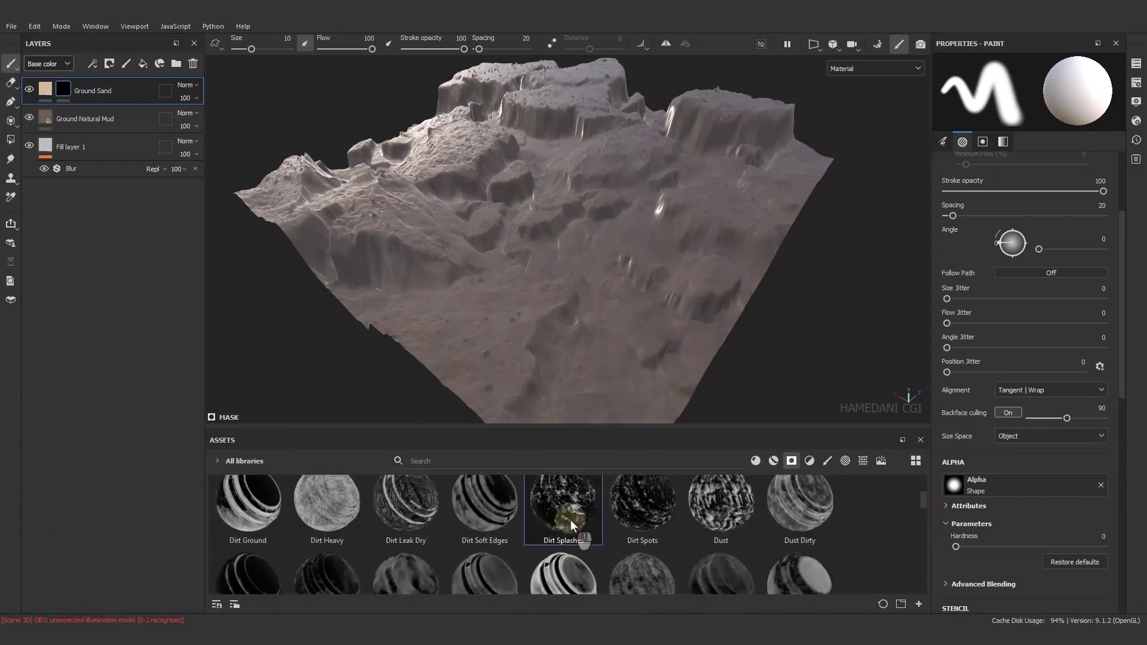
drag(571, 519, 63, 92)
alt+drag(641, 326, 618, 281)
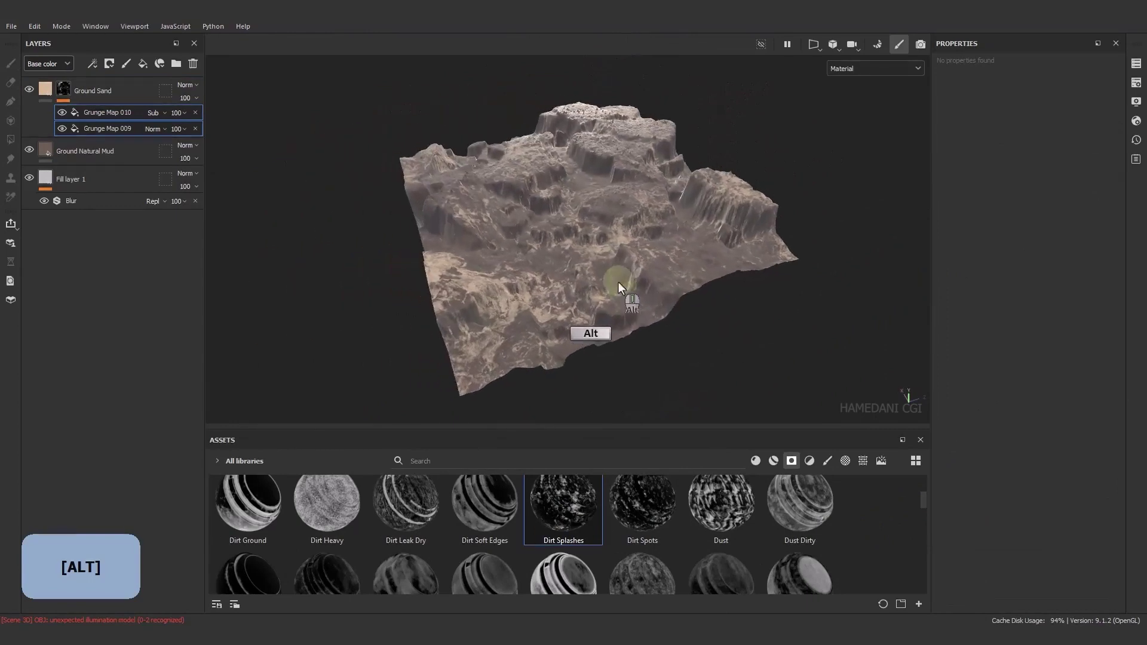
Search the materials for "grou" and add Stylized Natural Ground above the Ground Sand layer
click(756, 462)
click(514, 457)
text(grou)
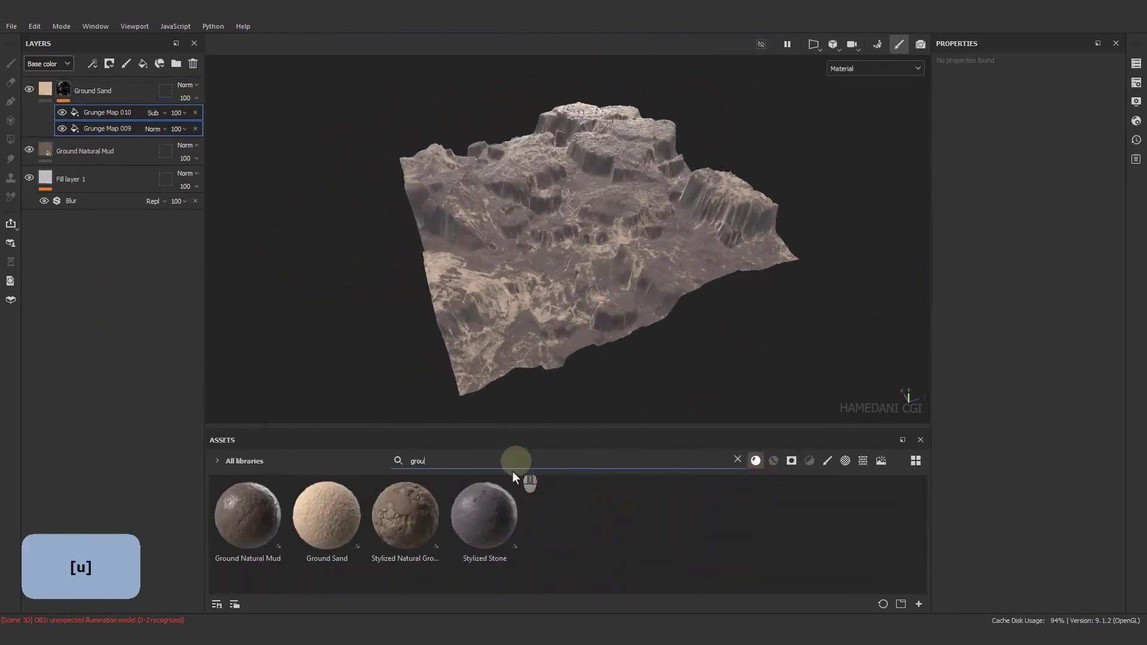
mouse_move(417, 522)
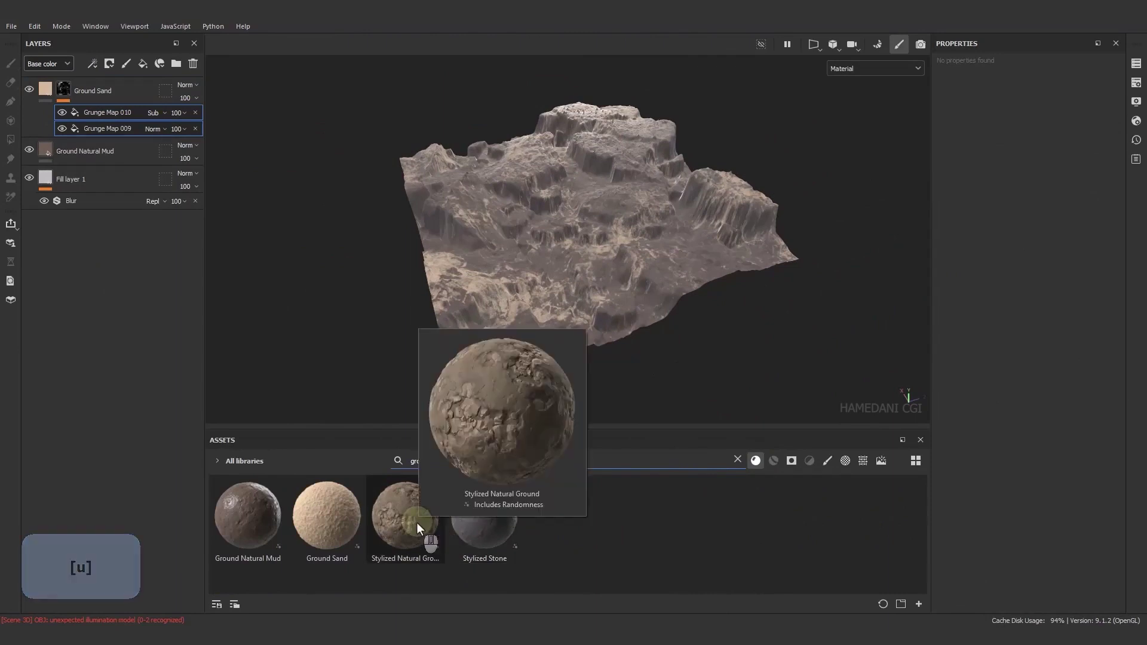
drag(417, 521, 124, 81)
Switch the layer stack to Height and back to Base color, and delete the Stylized Natural Ground layer
click(64, 66)
click(37, 127)
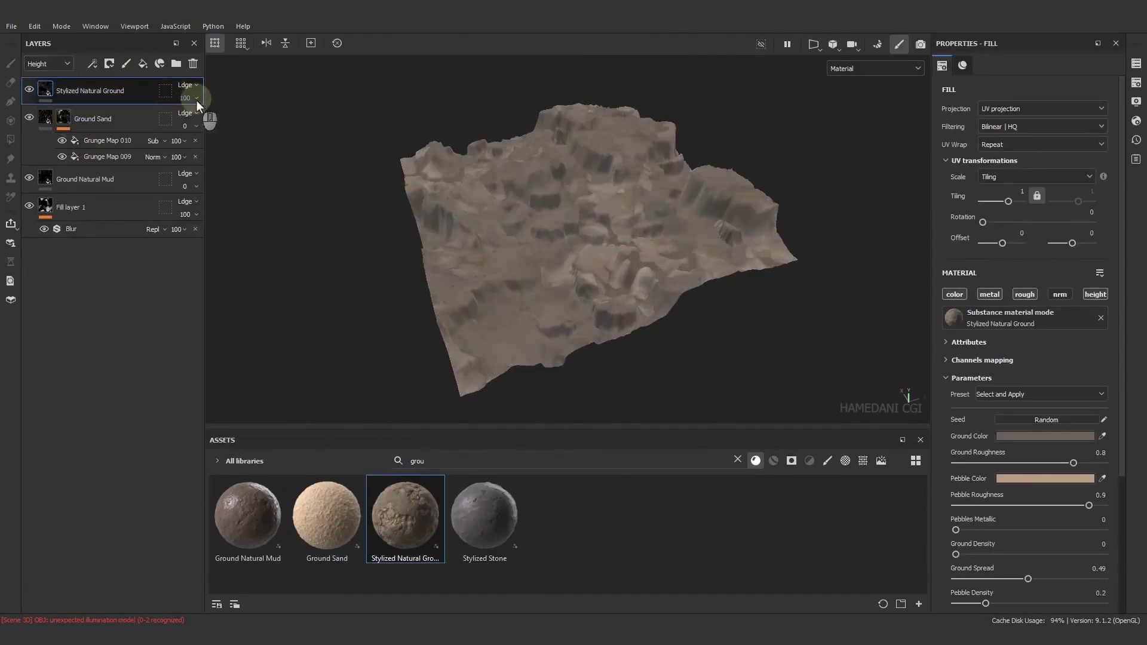
click(52, 64)
click(42, 69)
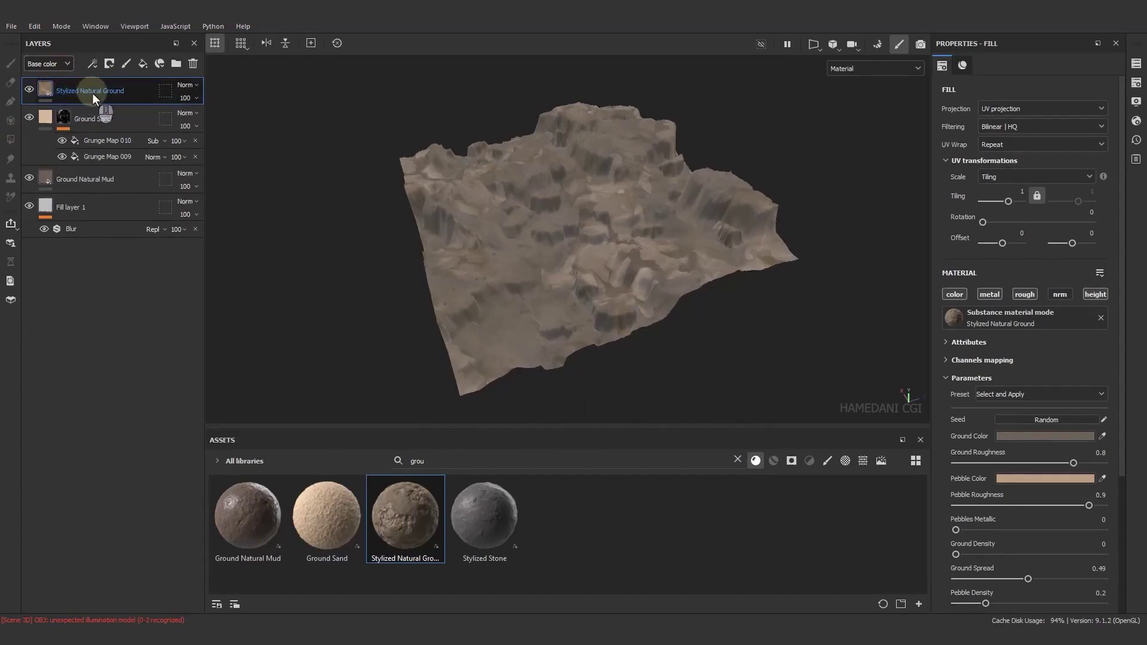
right_click(92, 92)
click(203, 61)
click(193, 63)
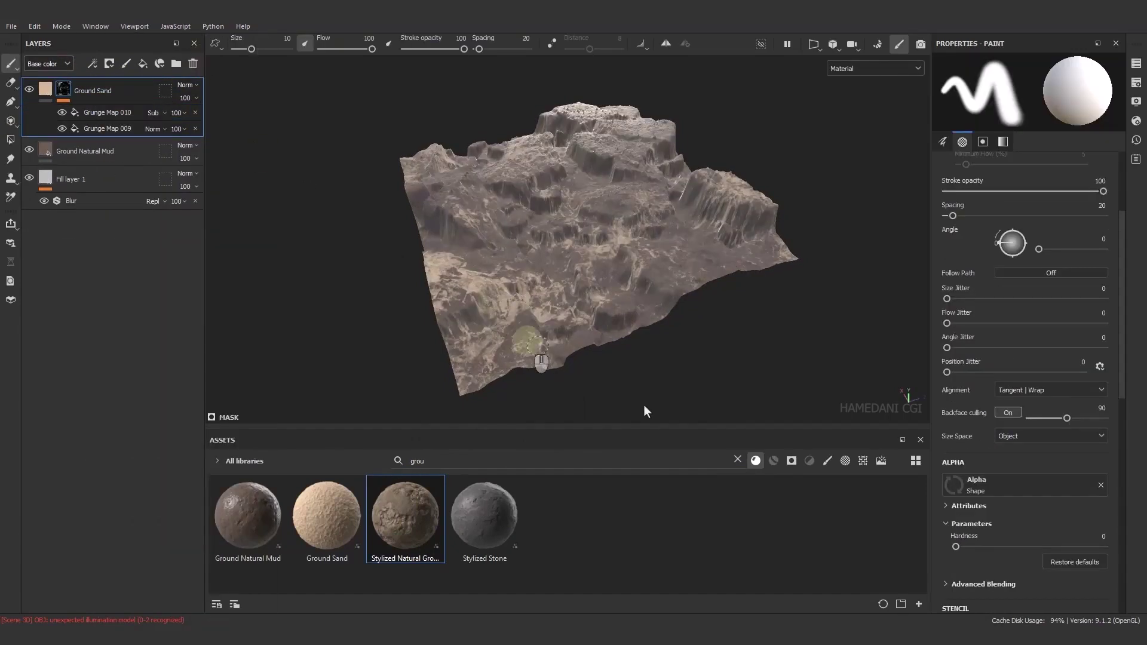
Clear the material search and add Cork Natural as a new layer above Ground Sand
click(737, 460)
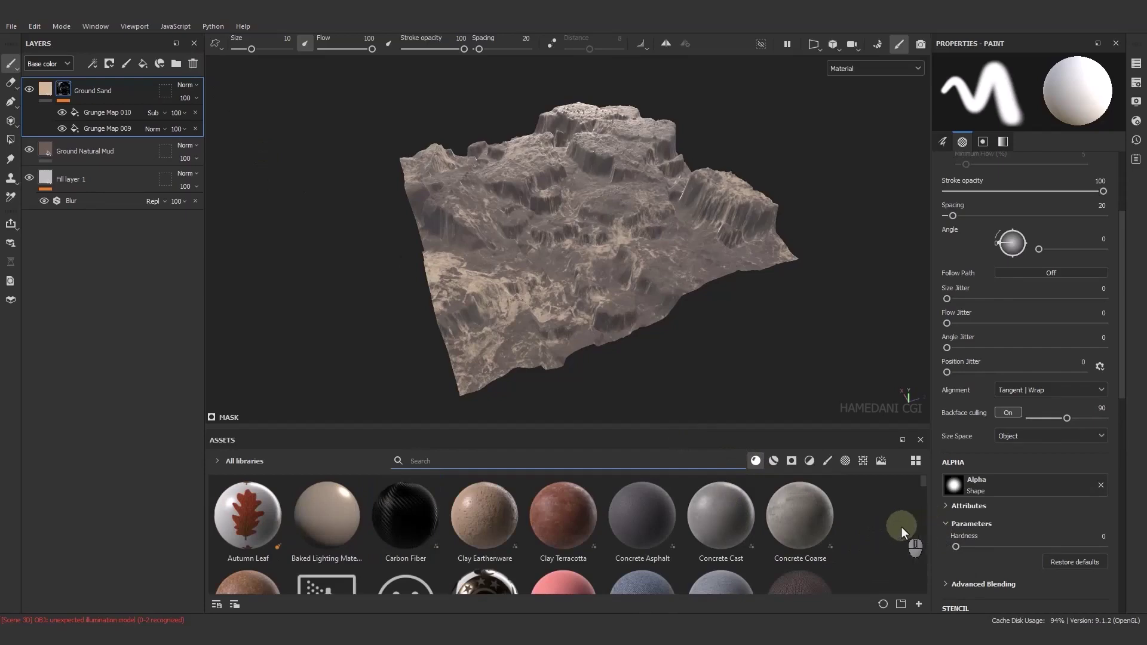
scroll(928, 492, down, 3)
drag(248, 507, 128, 240)
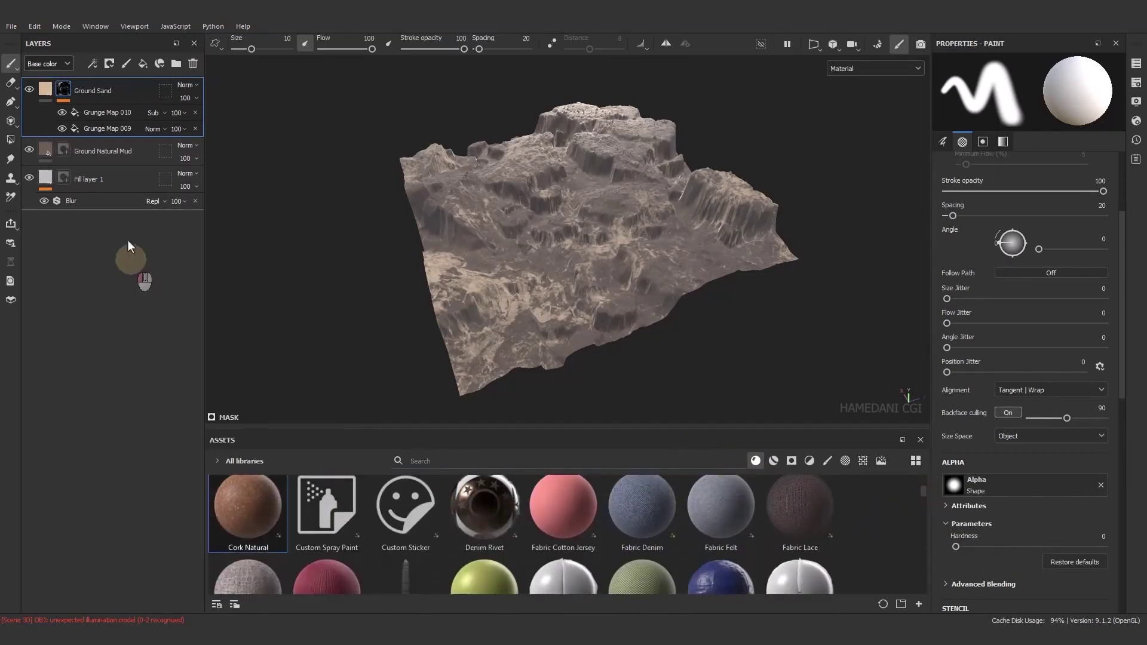
drag(134, 90, 134, 78)
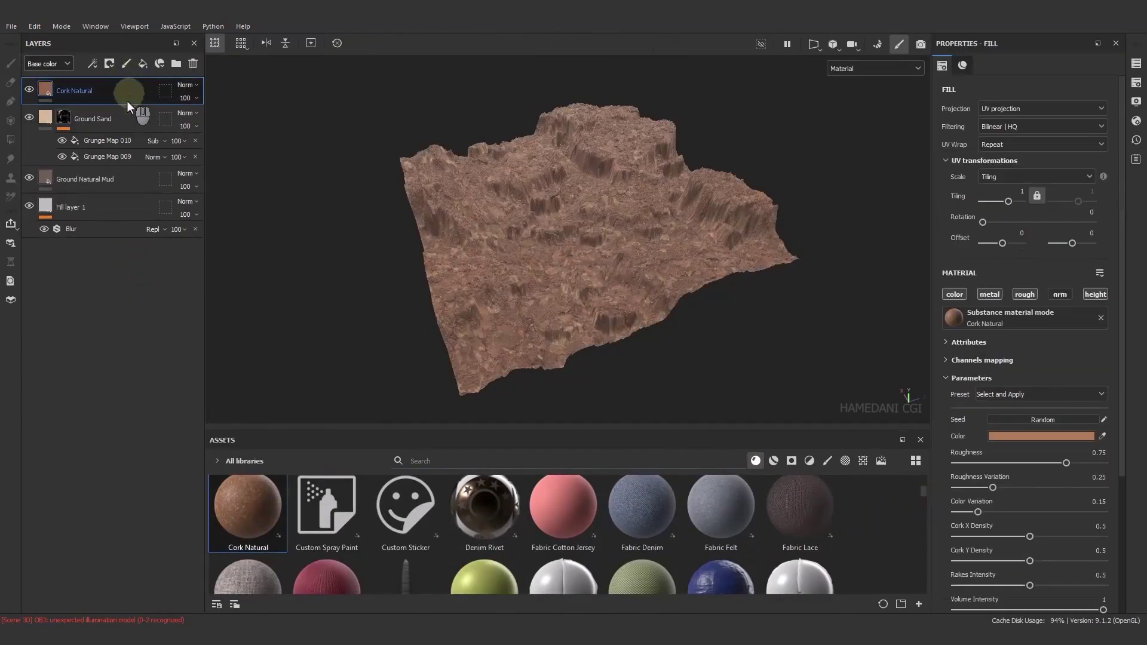
Hide the Cork Natural layer and add an anchor point above Grunge Map 010 in the Ground Sand mask
click(28, 89)
click(116, 141)
right_click(116, 141)
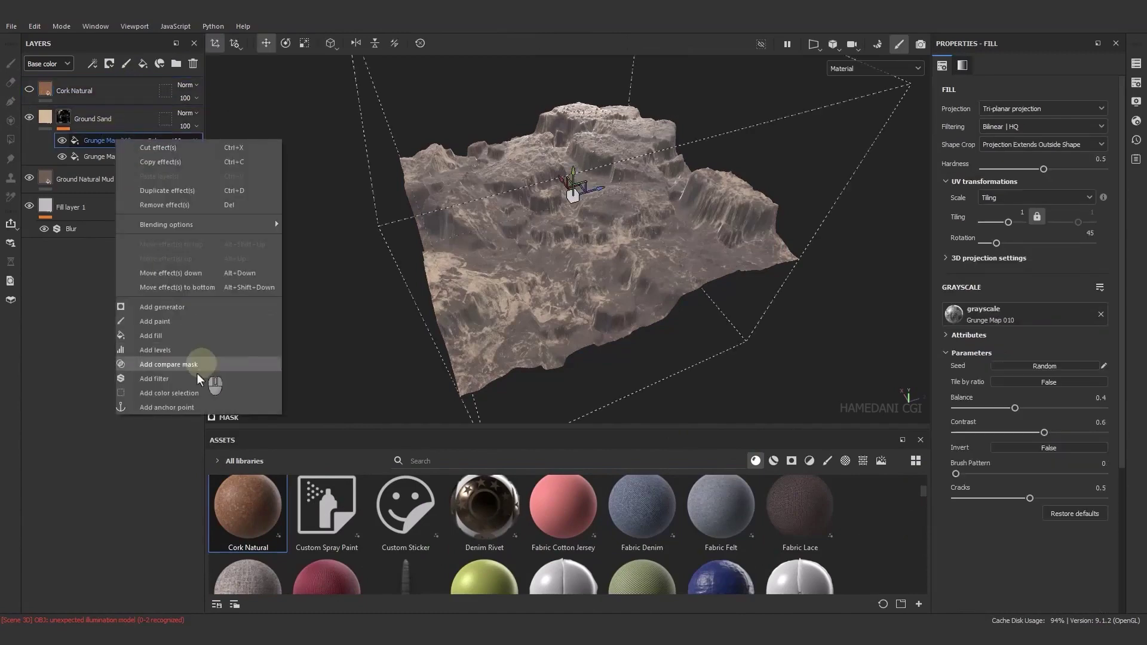
click(195, 406)
Add a fill layer above Ground Sand with only the height channel active at 0.1347, and give it a black mask
click(143, 63)
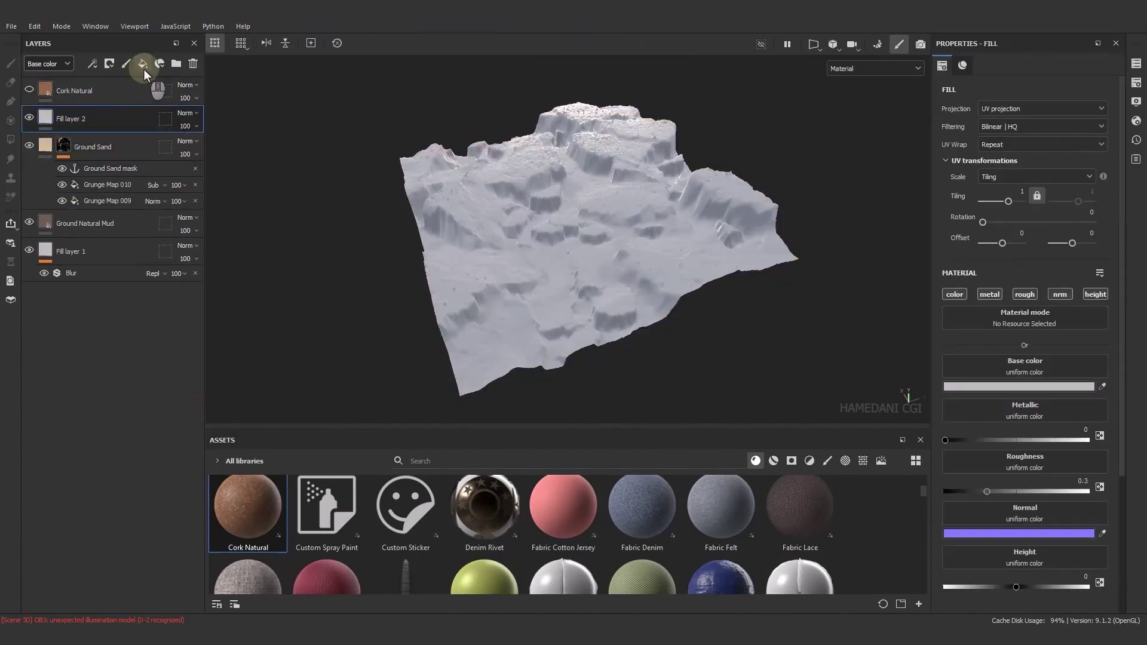
right_click(79, 121)
click(954, 294)
click(989, 294)
click(1024, 294)
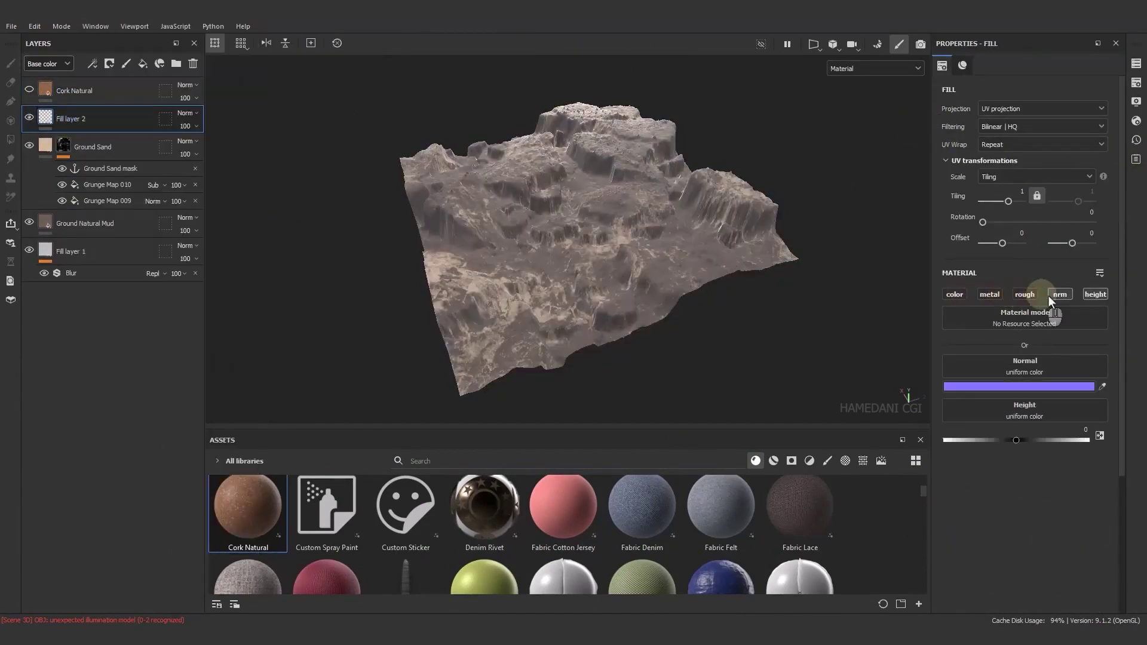
click(1059, 294)
drag(1016, 396, 1026, 395)
right_click(78, 124)
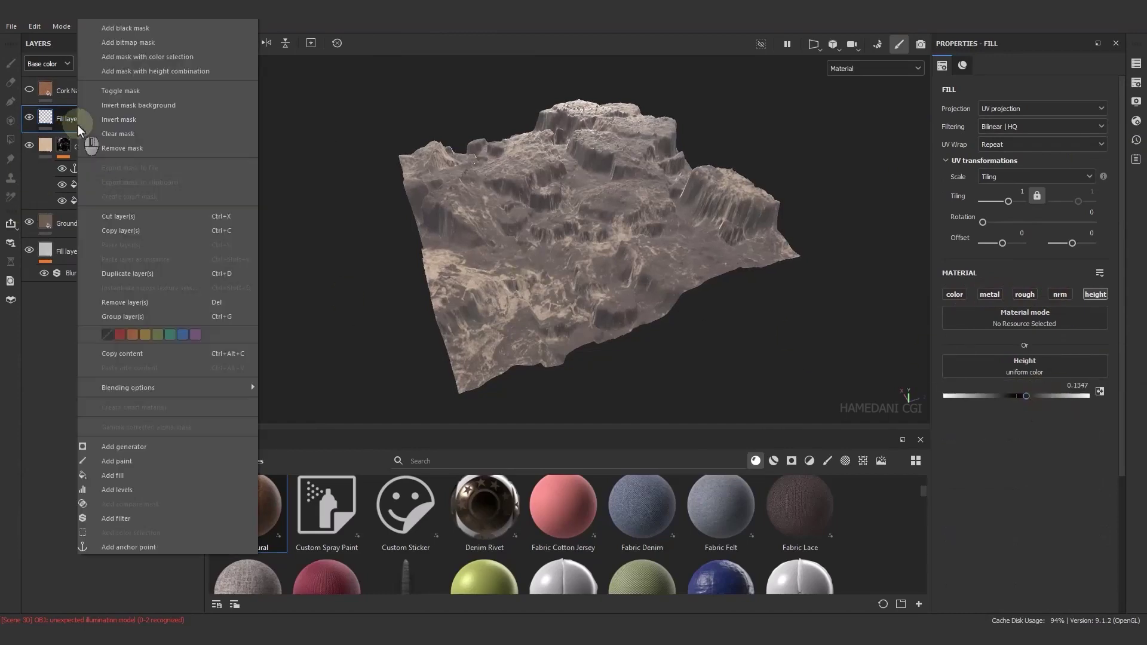
click(110, 39)
right_click(62, 119)
click(145, 572)
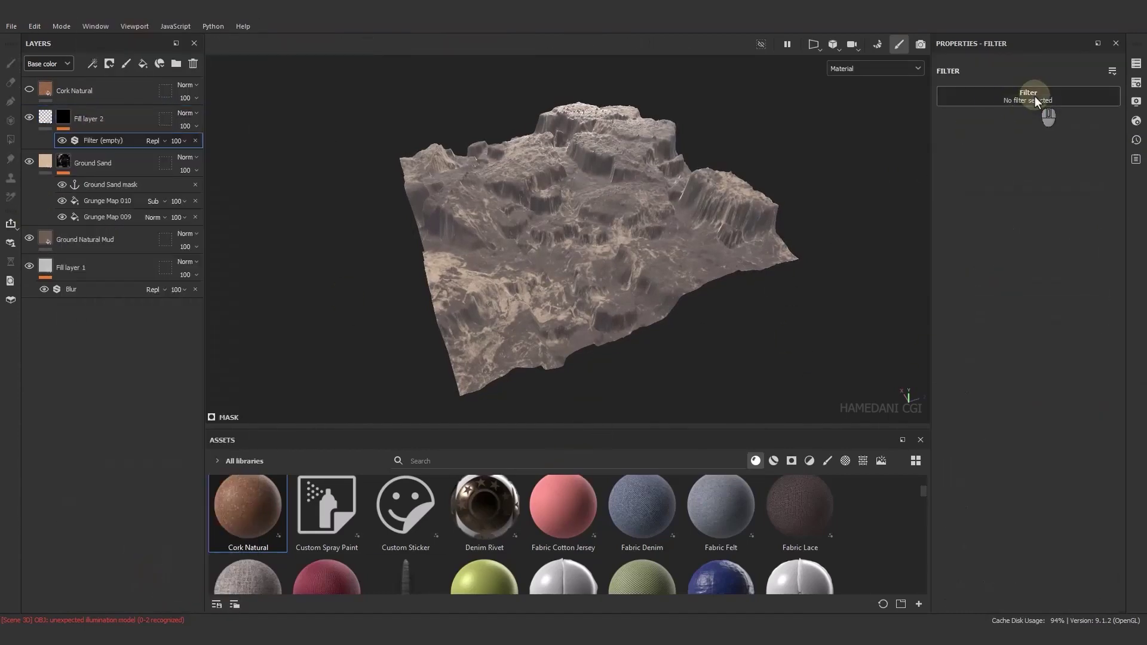
click(1034, 96)
click(195, 141)
Add a fill to the Fill layer 2 mask and source it from the Ground Sand mask anchor point
right_click(62, 118)
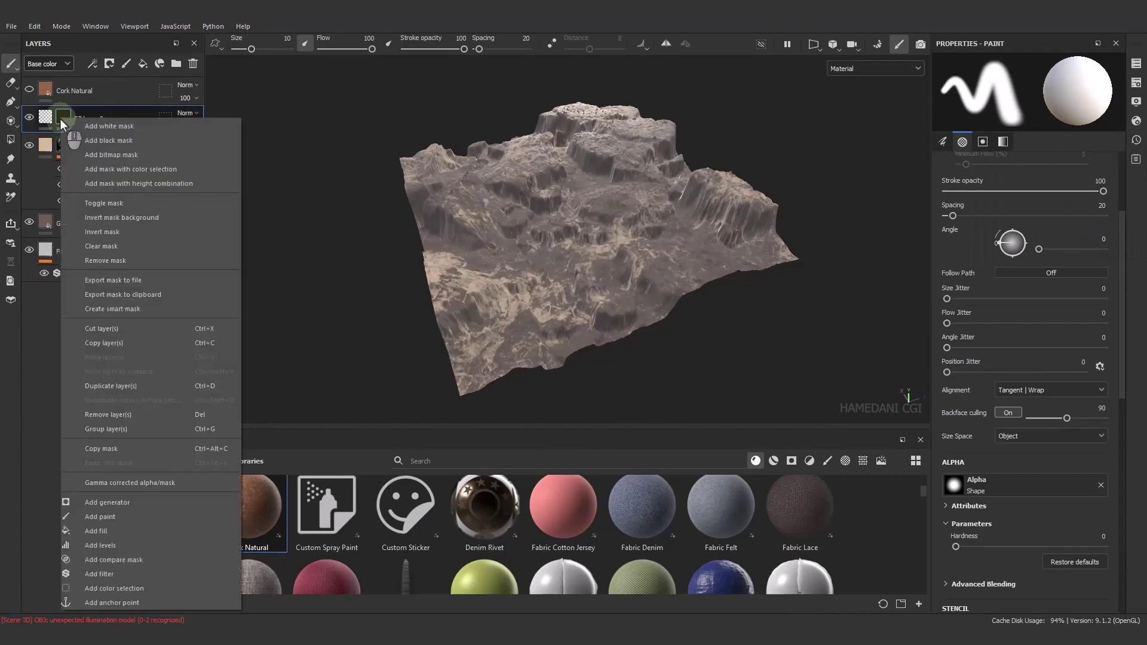
click(120, 536)
click(988, 298)
click(1055, 306)
click(1024, 325)
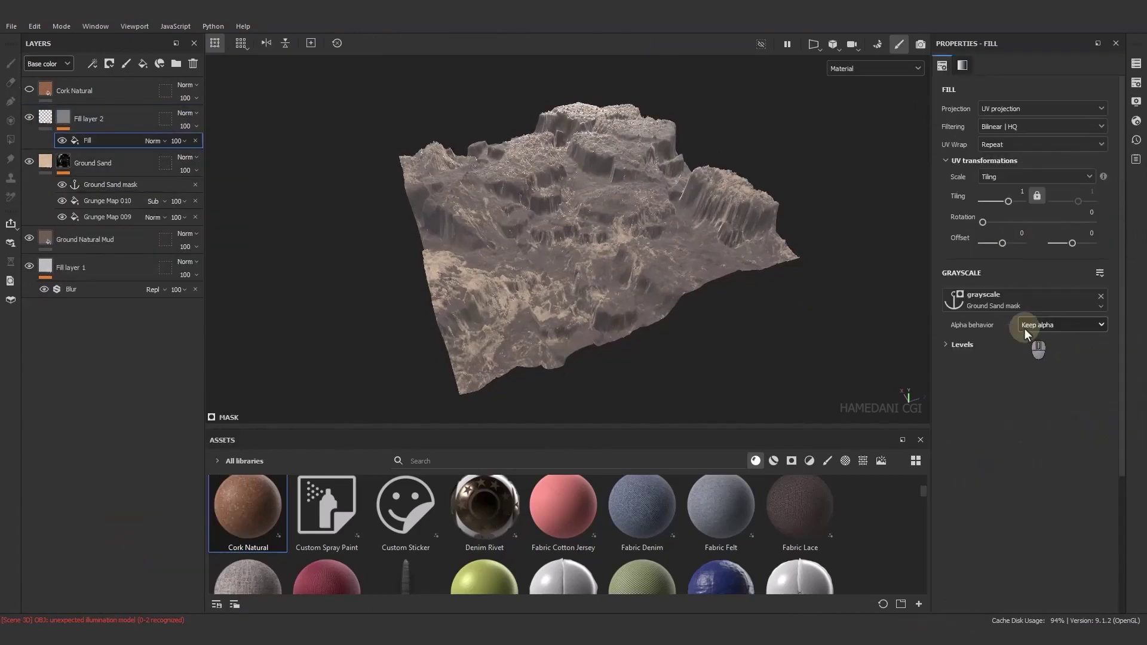
Add a filter above the fill in the Fill layer 2 mask, trying Blur before switching it to Highpass
alt+right_drag(515, 320, 654, 248)
alt+drag(655, 247, 574, 263)
right_click(88, 140)
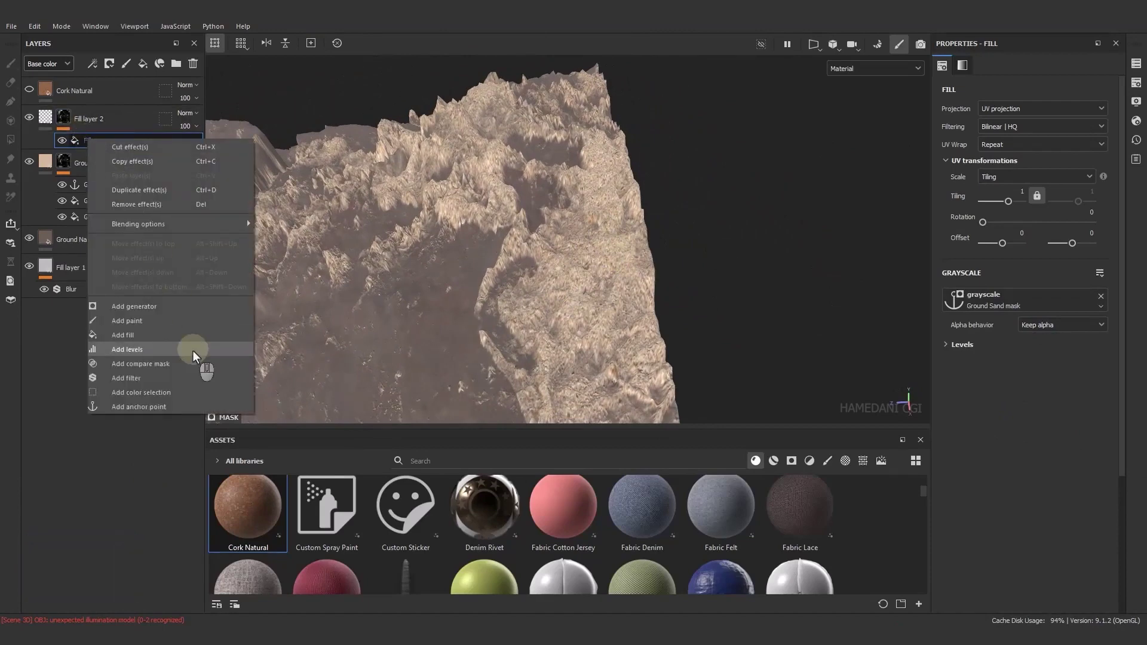
click(195, 376)
click(1028, 96)
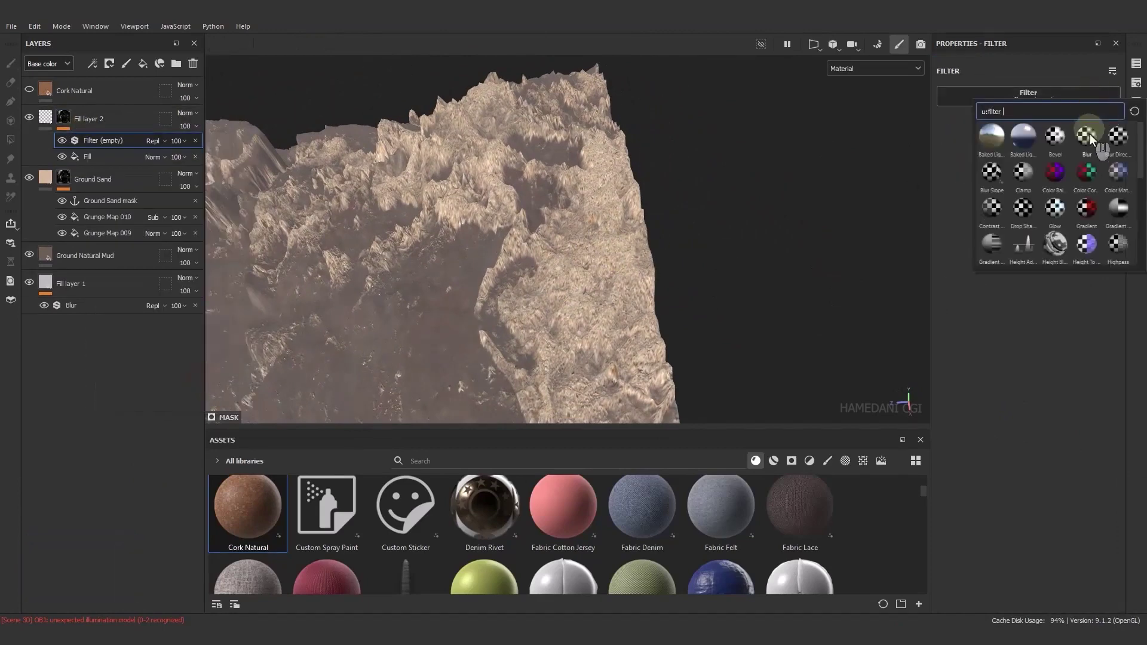
click(1090, 135)
click(1020, 96)
click(1110, 245)
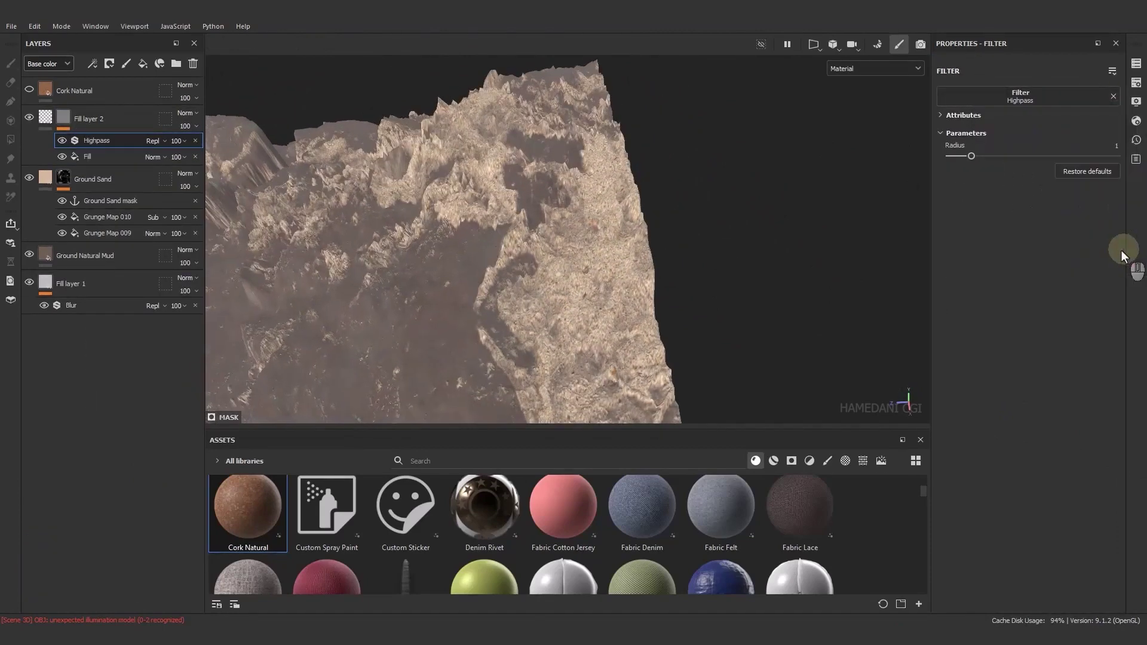
Set the height of Fill layer 2 to -0.0857 and inspect the relief on the terrain
alt+drag(848, 245, 732, 218)
click(45, 124)
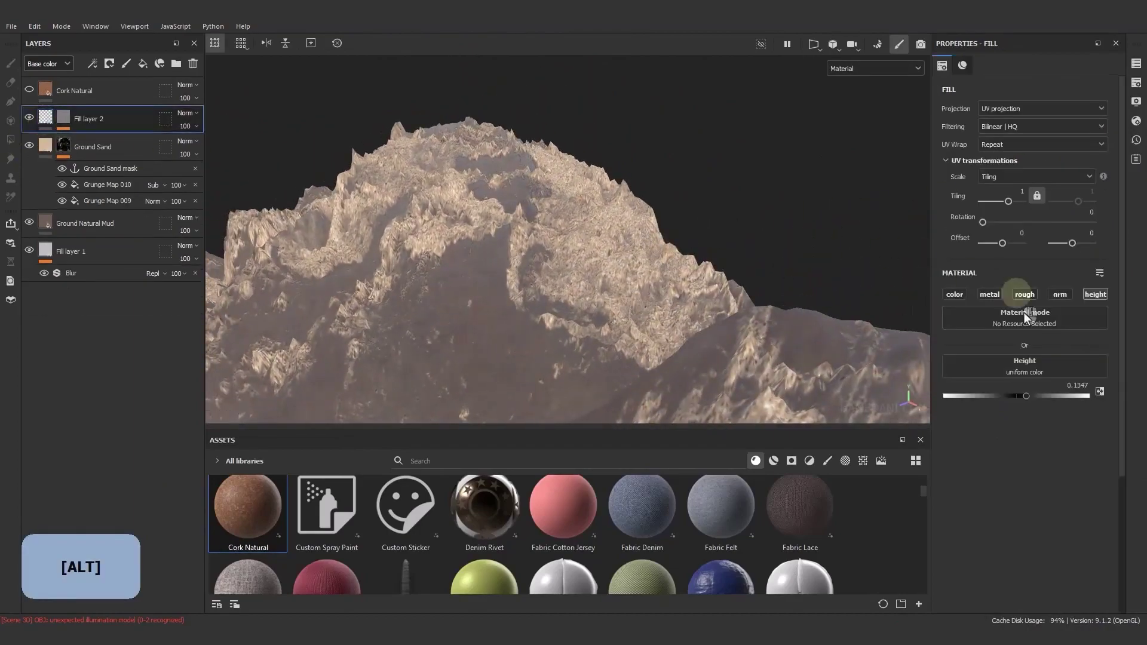
drag(1016, 396, 1009, 395)
alt+drag(770, 391, 585, 305)
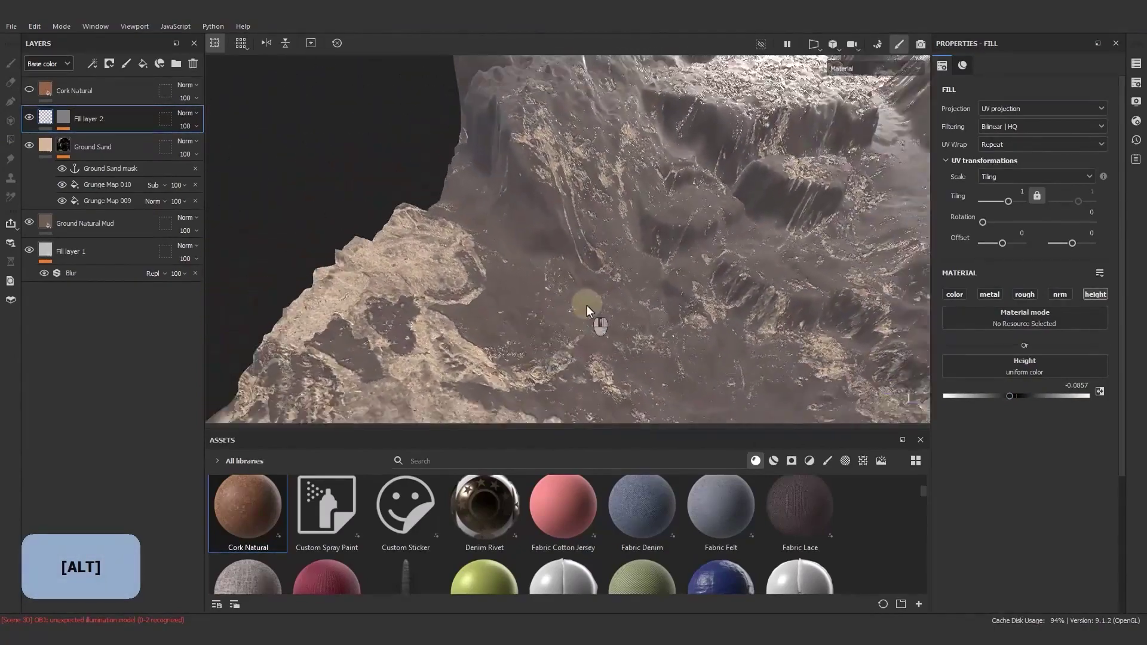
Show the Cork Natural layer and add a black mask to it
click(78, 95)
right_click(77, 99)
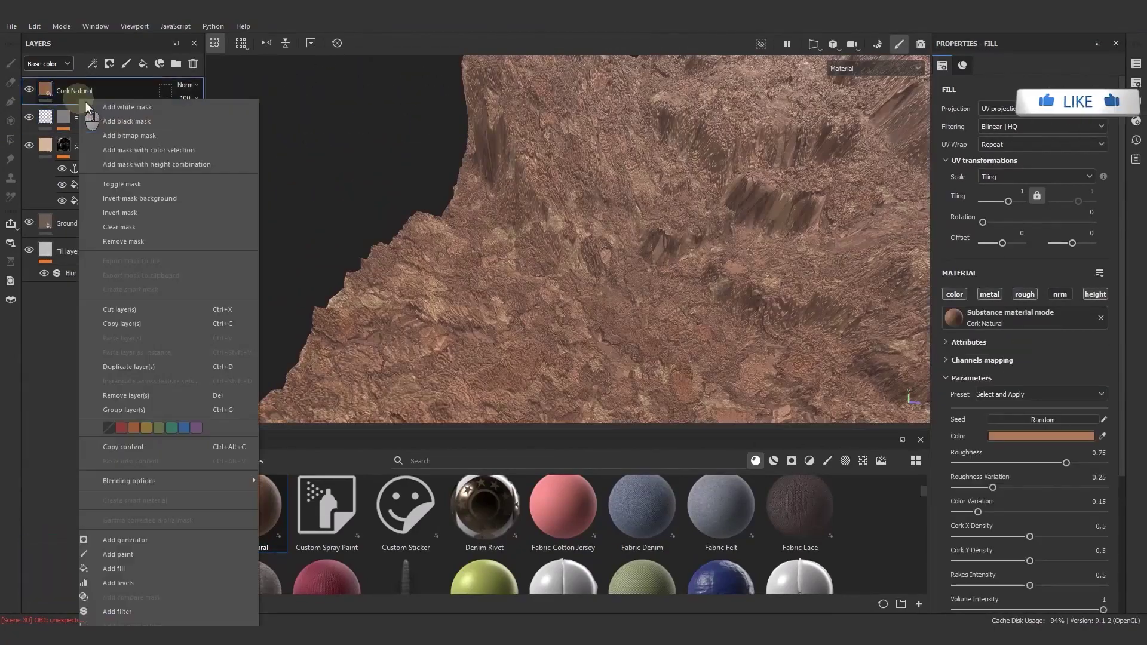
click(163, 112)
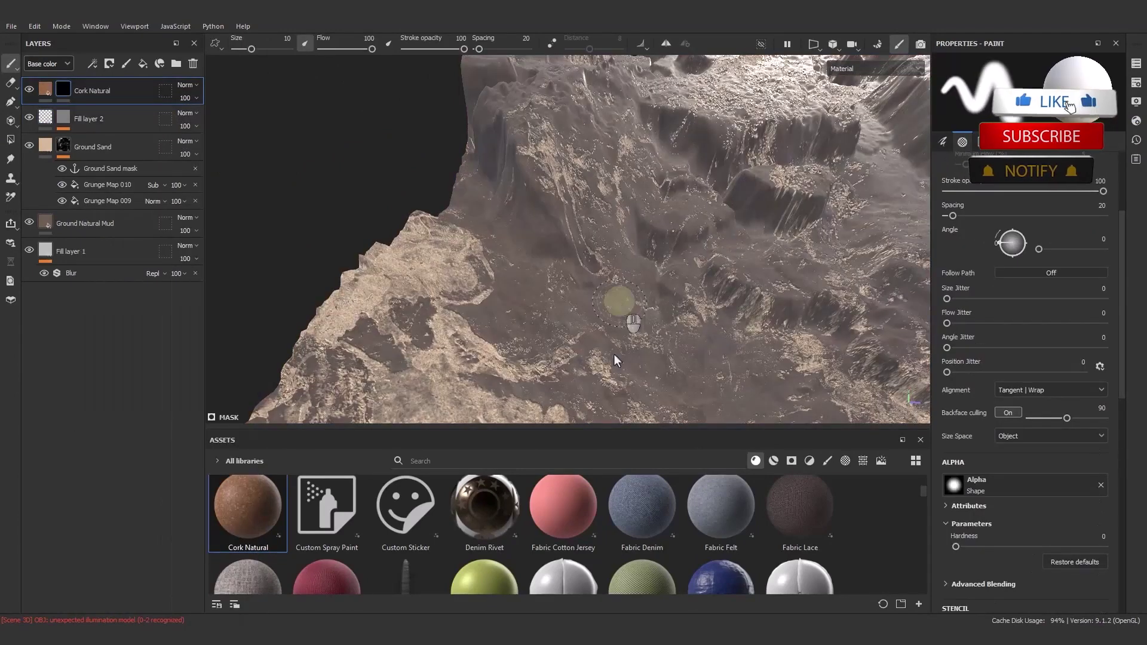
Apply the Moss From Top smart mask to Cork Natural and set its Mask Builder level to 0.03
click(791, 461)
scroll(926, 513, down, 10)
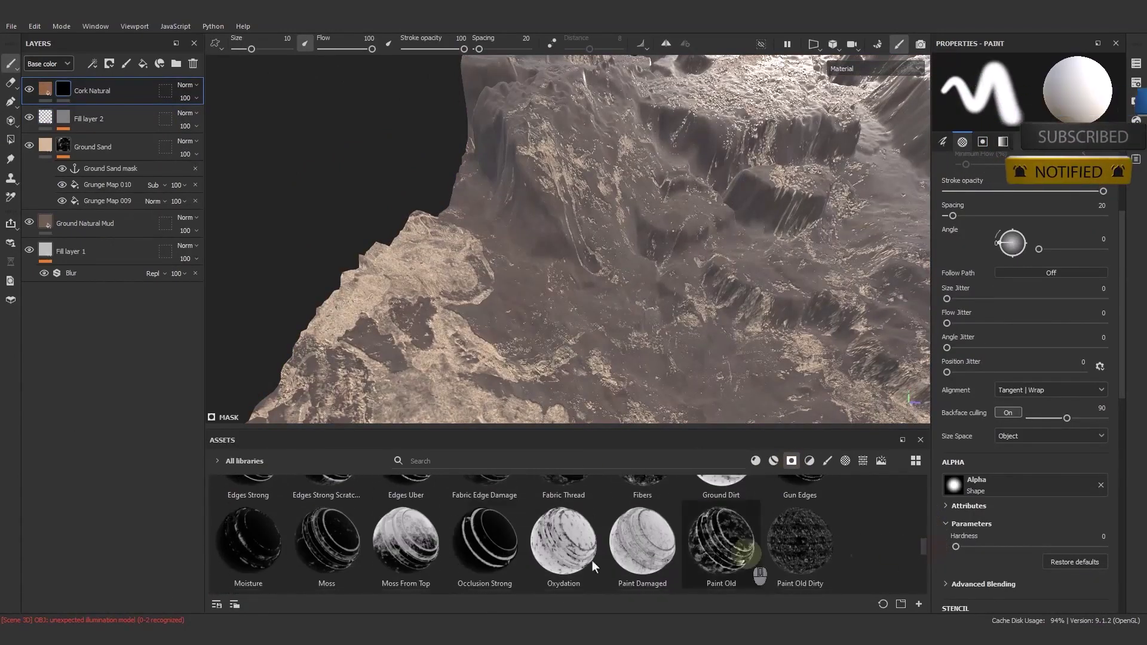
drag(405, 540, 148, 160)
drag(66, 92, 66, 93)
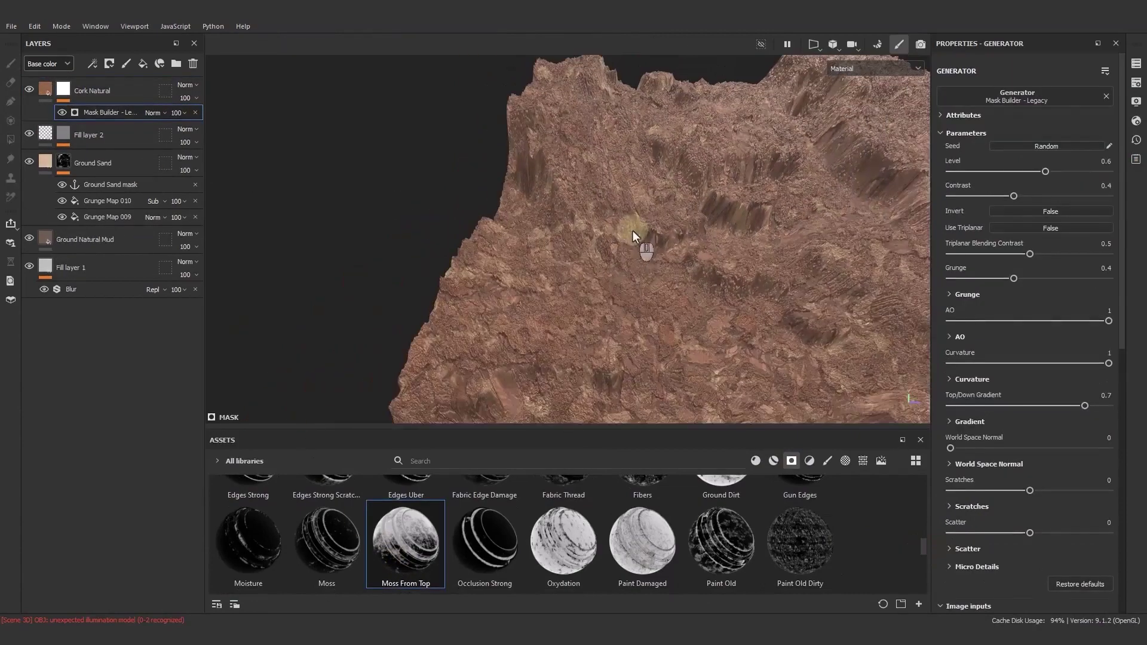
drag(1015, 171, 954, 175)
alt+drag(866, 299, 538, 341)
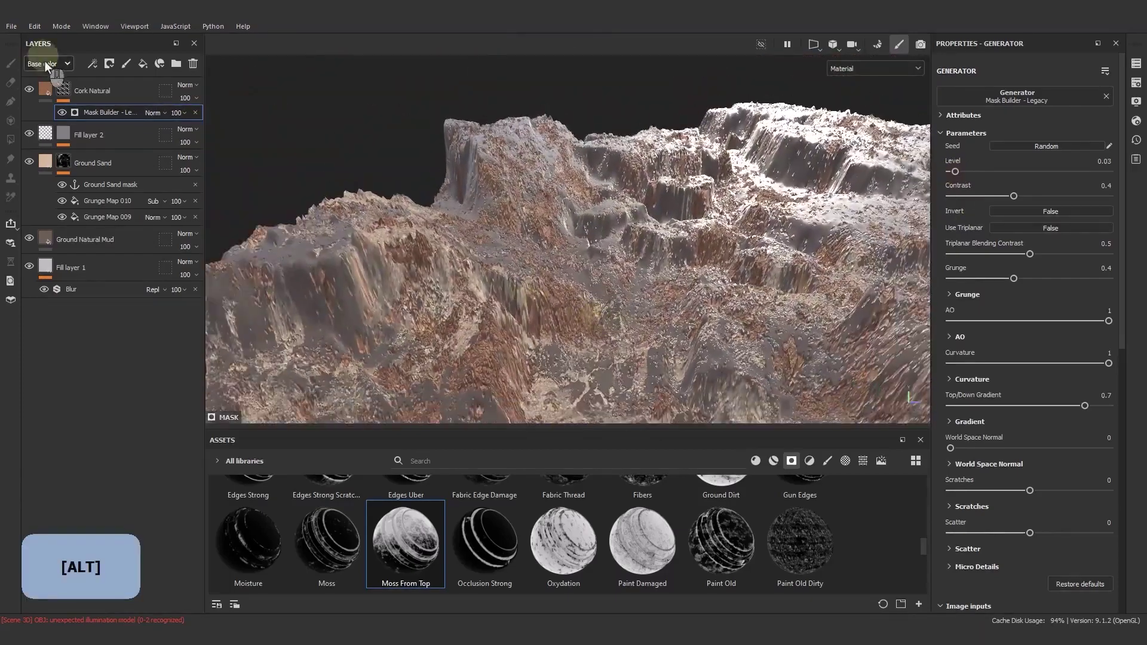
Add an anchor point to the Cork Natural mask and create a height-only fill layer above it with a slightly negative height
right_click(111, 112)
click(179, 385)
click(143, 64)
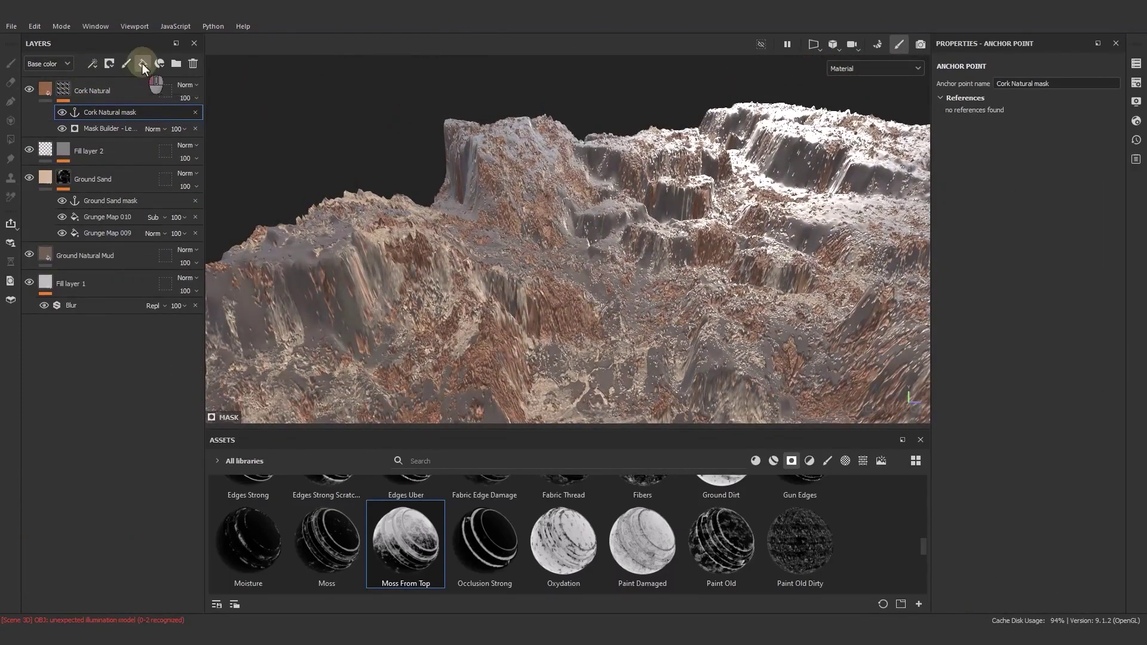
click(954, 294)
click(989, 294)
click(1024, 294)
click(1069, 296)
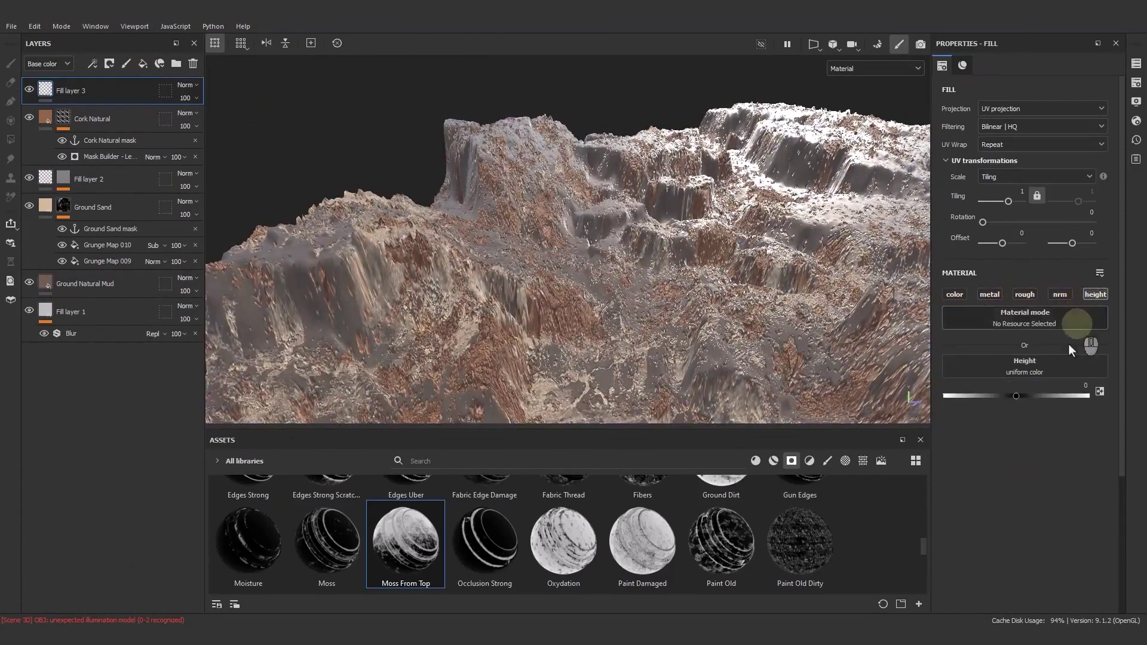
drag(1015, 395, 1011, 395)
Mask Fill layer 3 in black and add a mask fill sourced from the Cork Natural mask anchor point
right_click(70, 90)
click(66, 96)
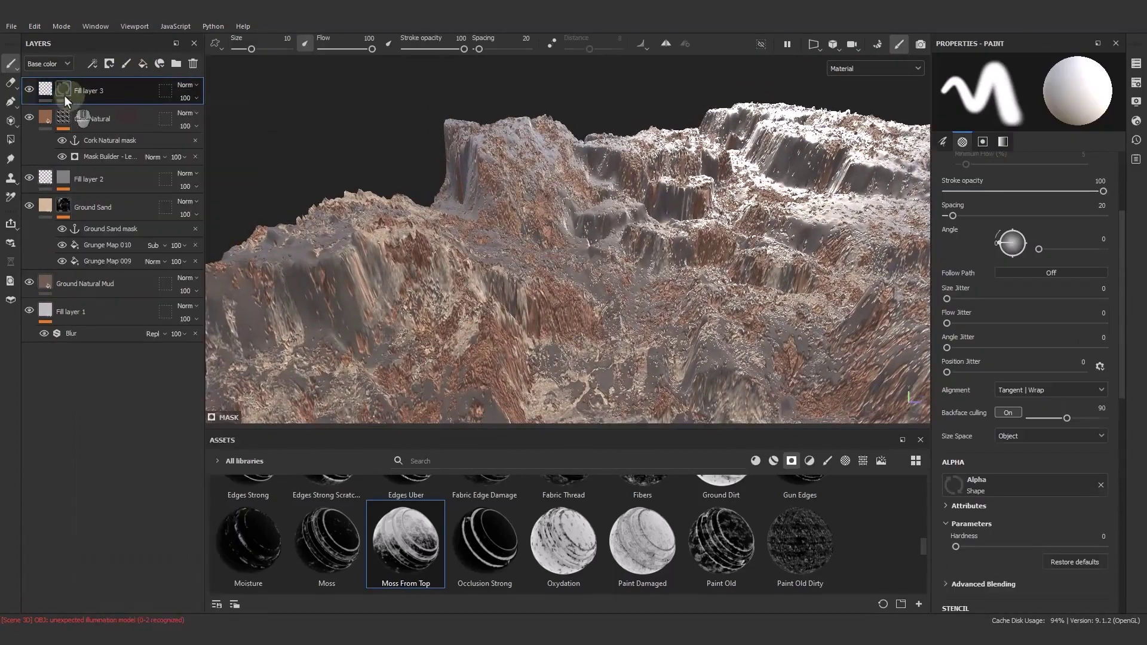
right_click(63, 95)
click(142, 508)
click(1023, 298)
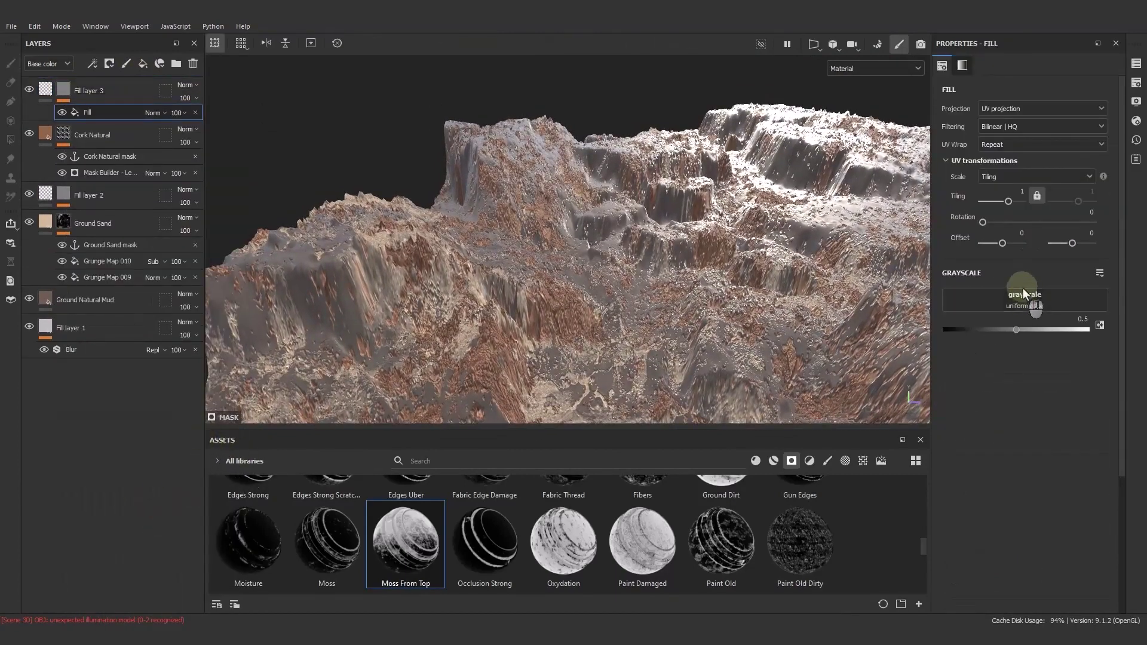
click(1055, 305)
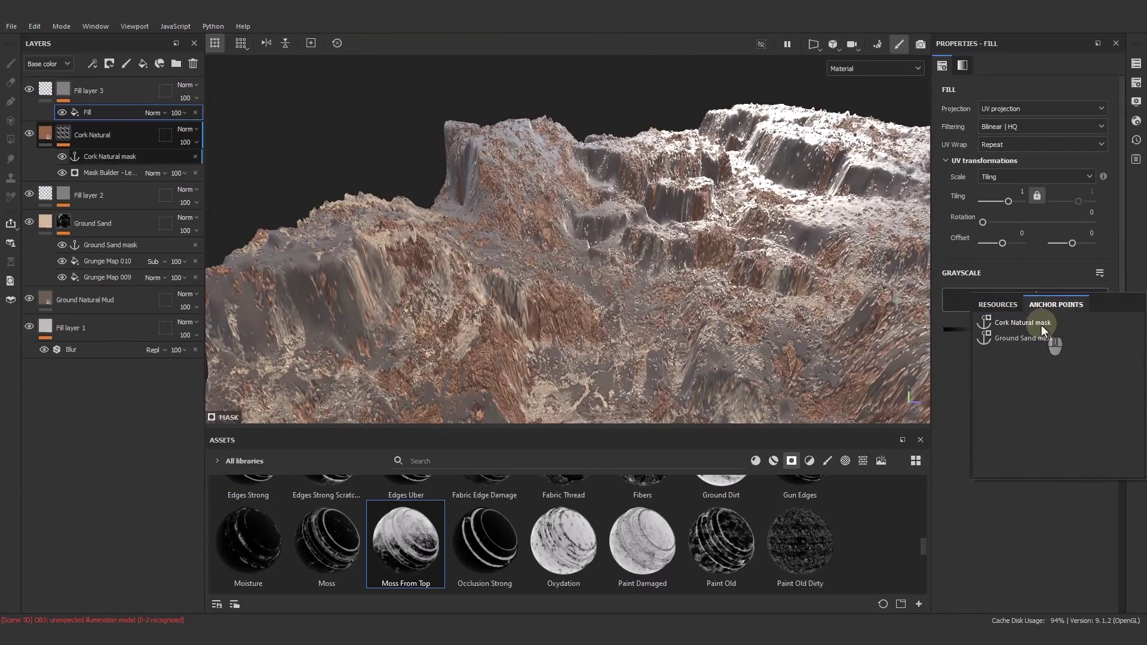
click(1018, 322)
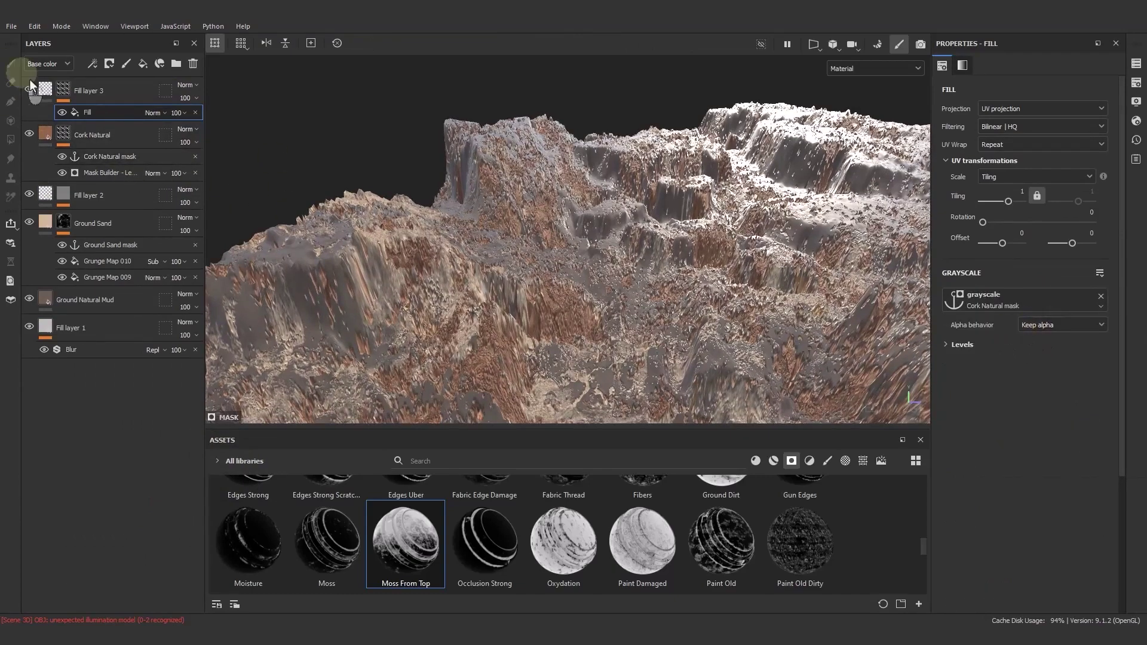
Set the height of Fill layer 3 to 0.1673 and add a Blur filter with intensity 5.89 above its mask fill
click(47, 89)
mouse_move(1016, 396)
mouse_down()
mouse_move(1044, 399)
mouse_move(1005, 397)
mouse_move(1027, 396)
mouse_up()
click(62, 93)
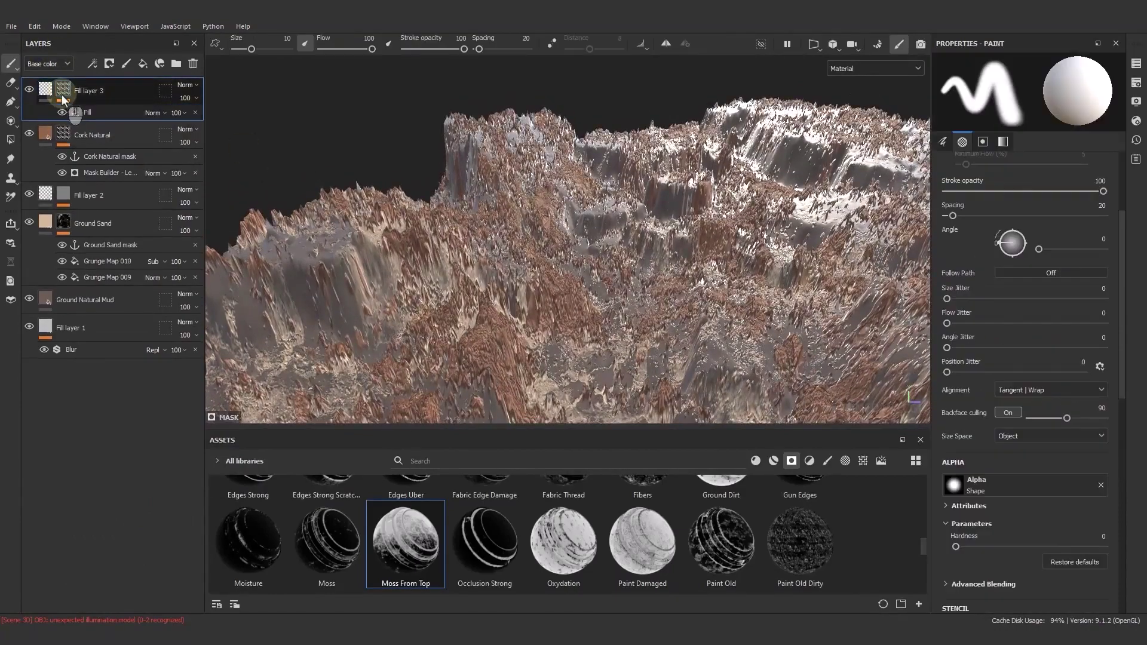
right_click(88, 111)
click(196, 348)
click(1026, 97)
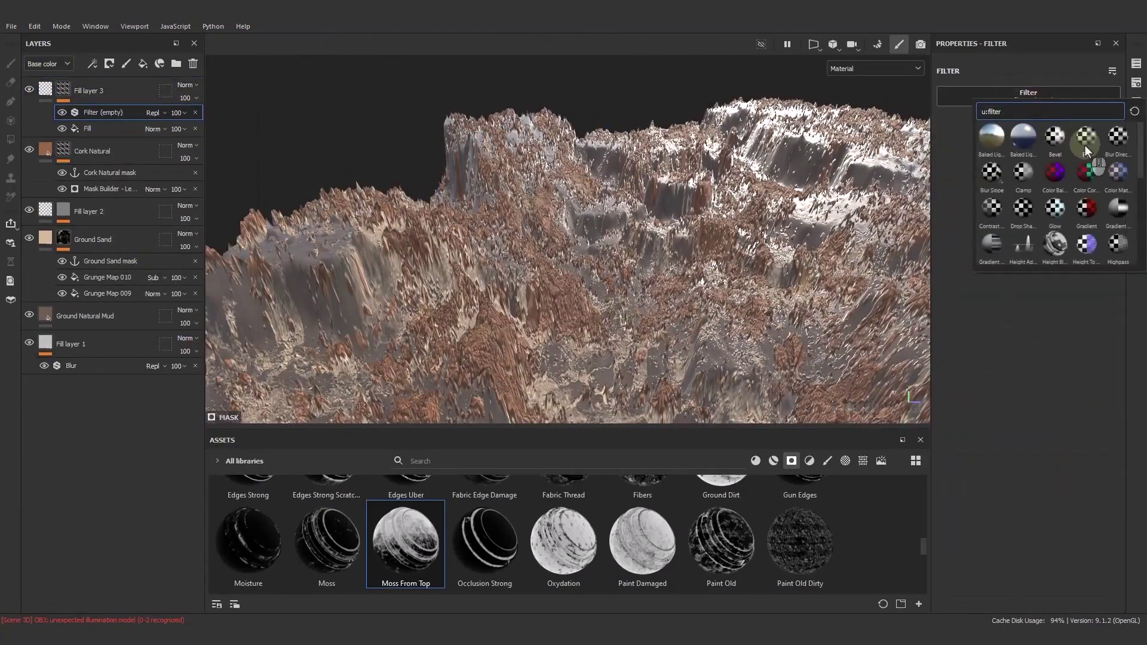
click(1020, 228)
drag(956, 158, 1011, 160)
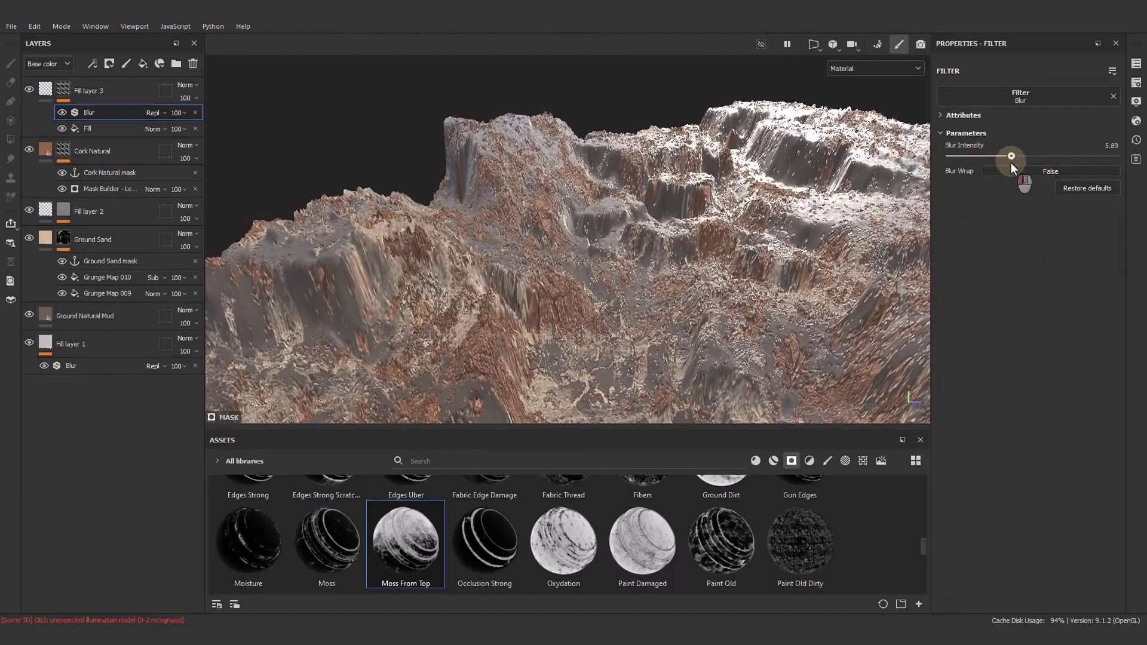
Increase the height of Fill layer 3 to 0.3306 and review the whole terrain
click(95, 130)
click(90, 90)
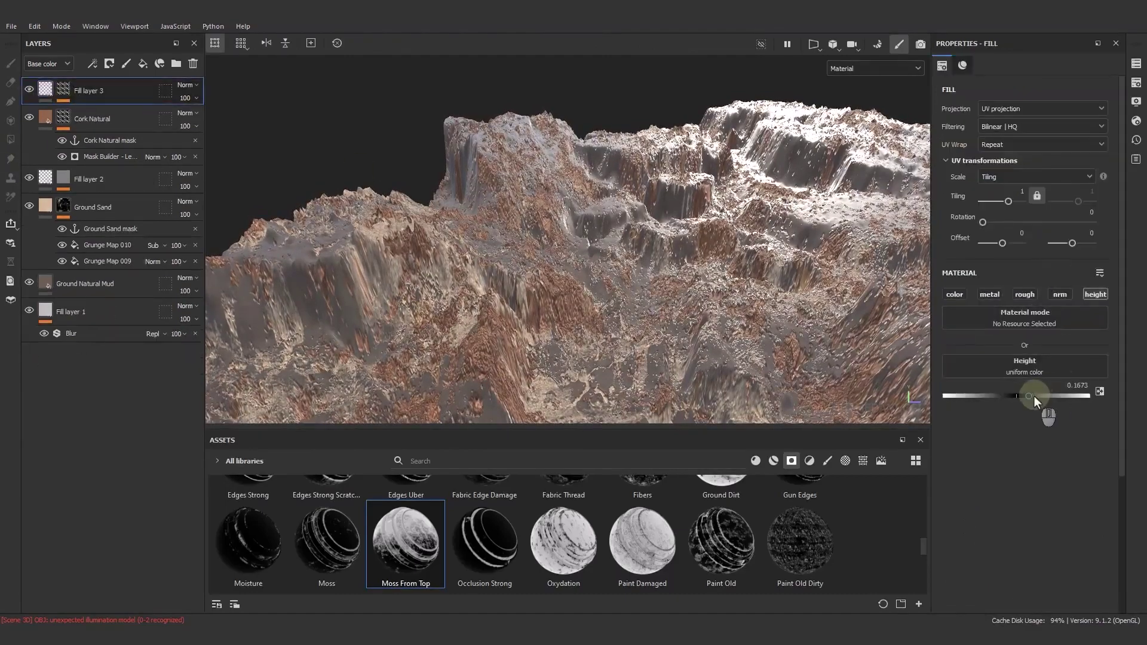
drag(1034, 396, 1040, 395)
alt+drag(683, 281, 601, 263)
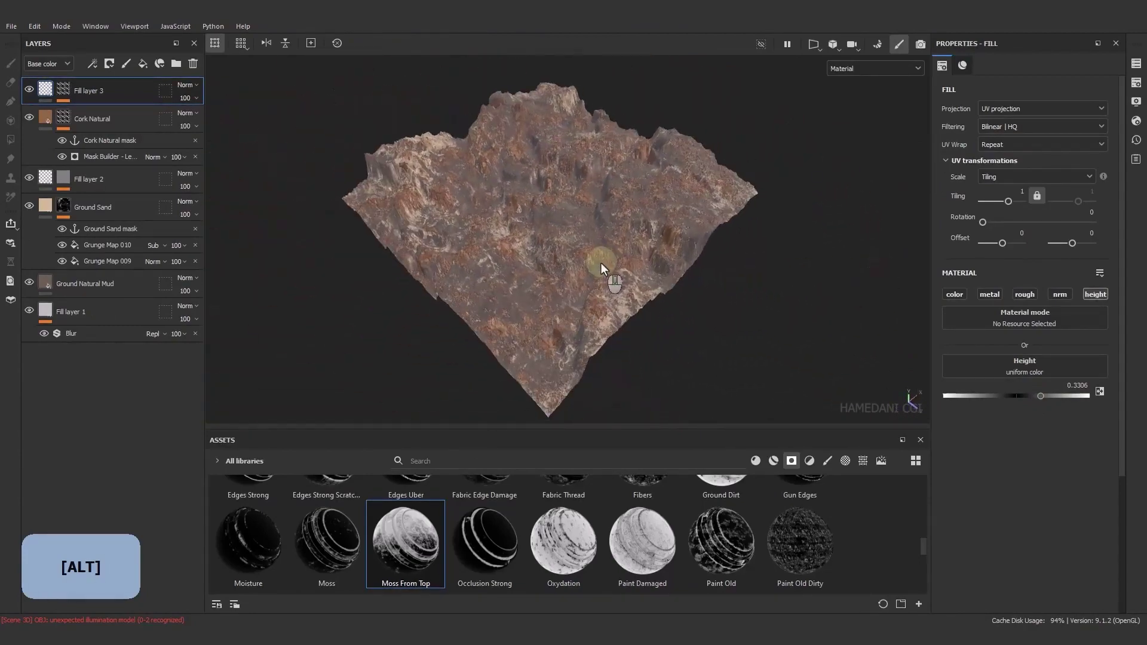